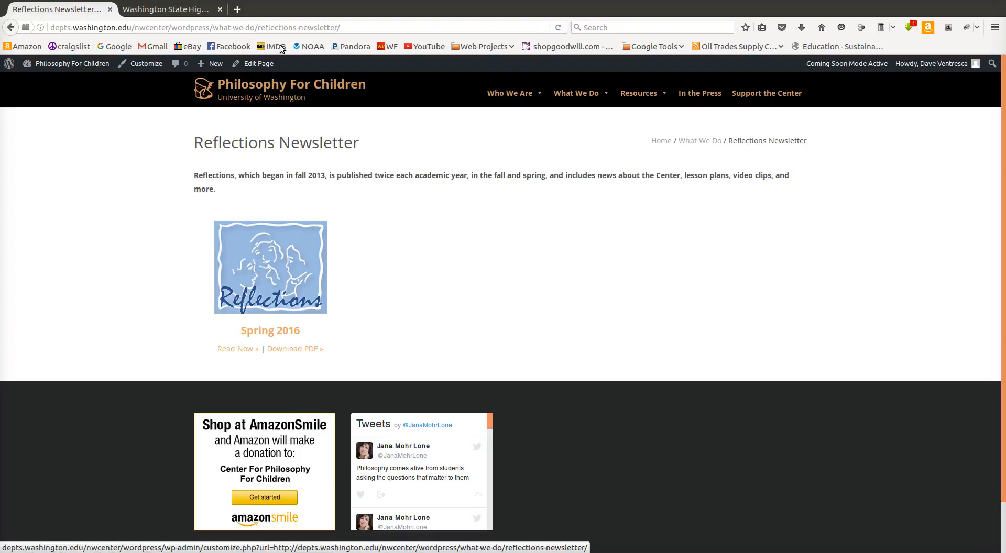
- Open the Fall 2015 HTML newsletter on the old site for reference and return to the new site's Reflections Newsletter page
click(172, 9)
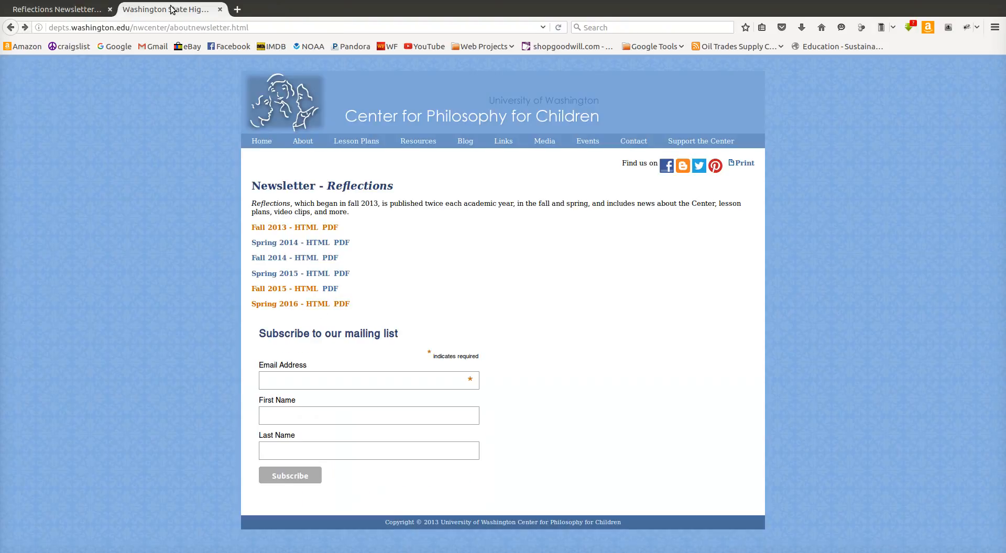
click(273, 289)
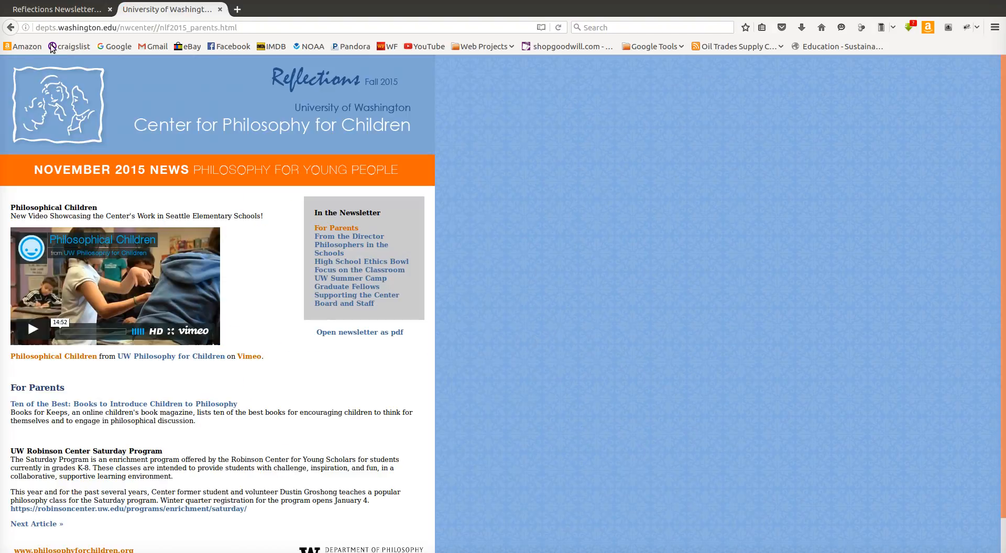
click(54, 9)
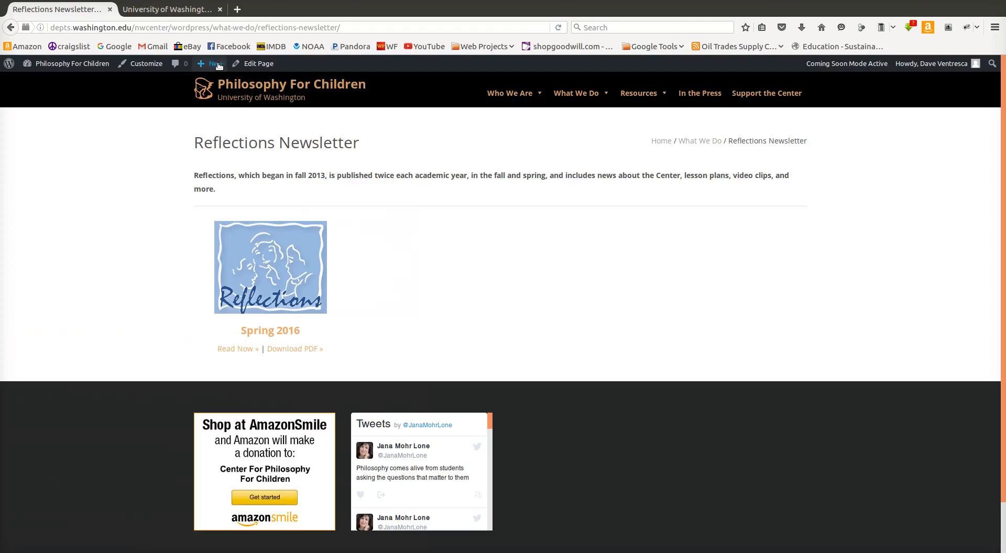
- Create a new Reflection entry and title it "Fall 2015"
mouse_move(218, 65)
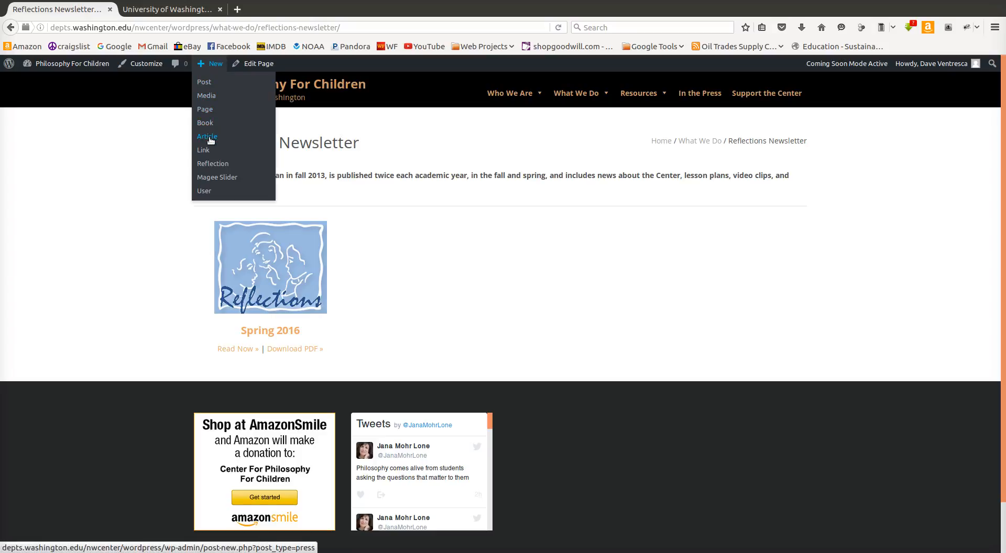
click(210, 164)
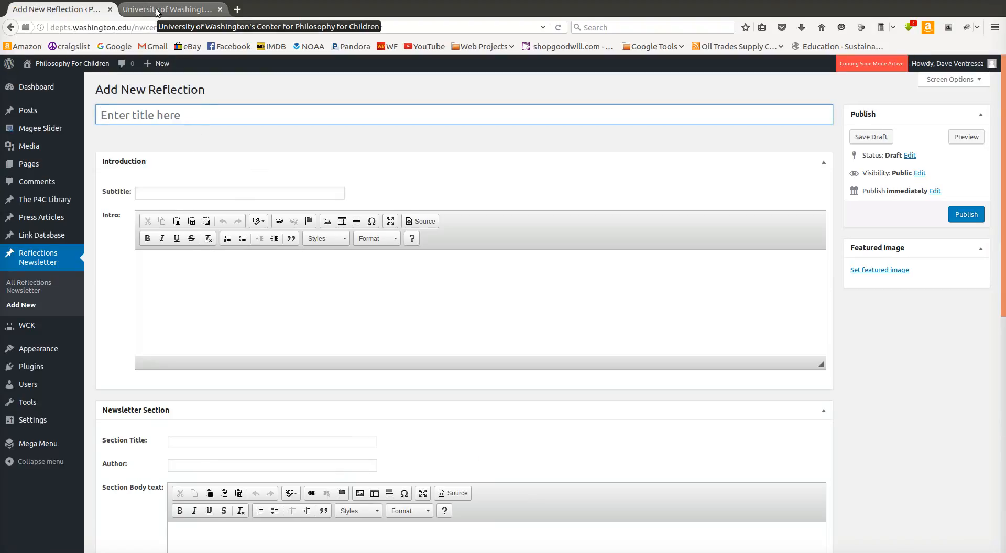
text(Fall )
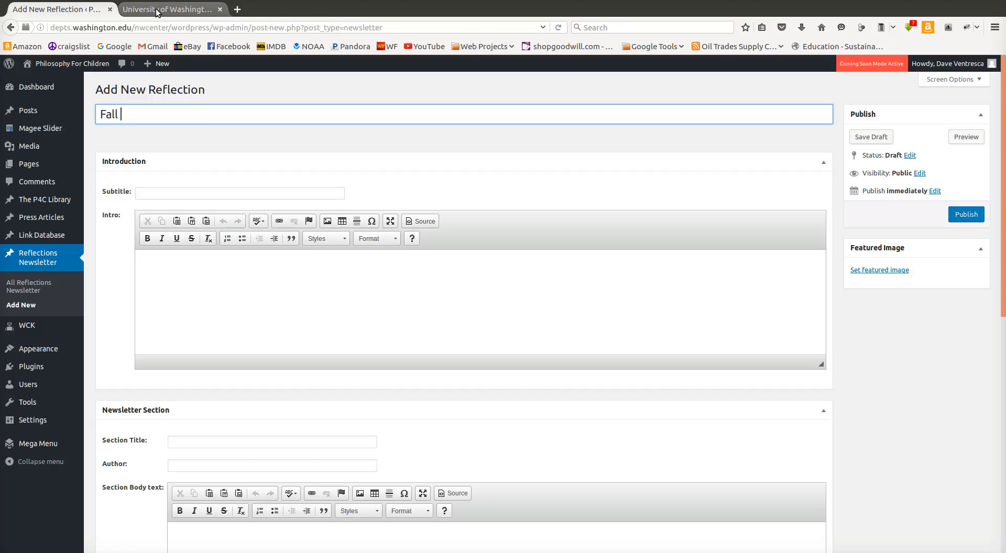
text(2015)
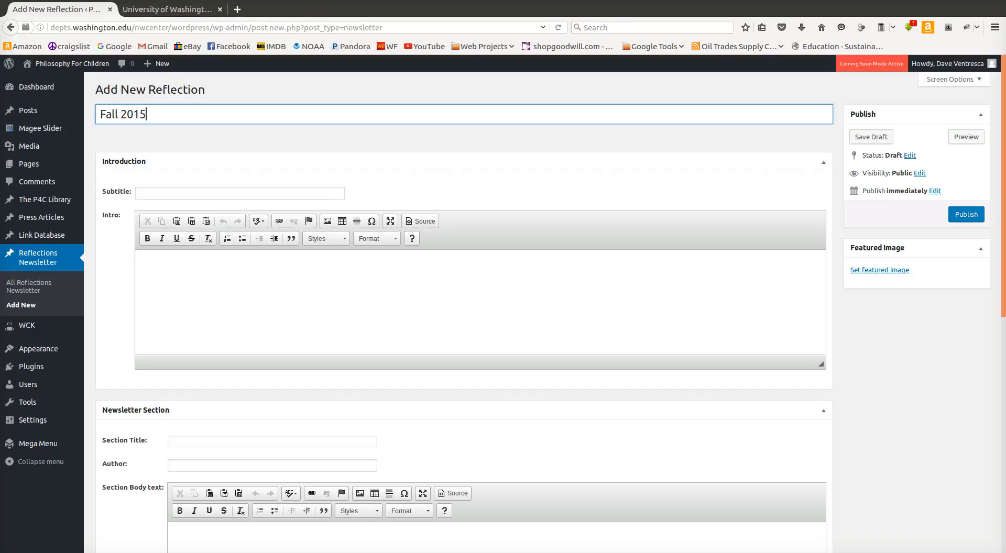
- Check the issue month in the old newsletter and set the entry's publish date to Nov 21, 2015
click(935, 191)
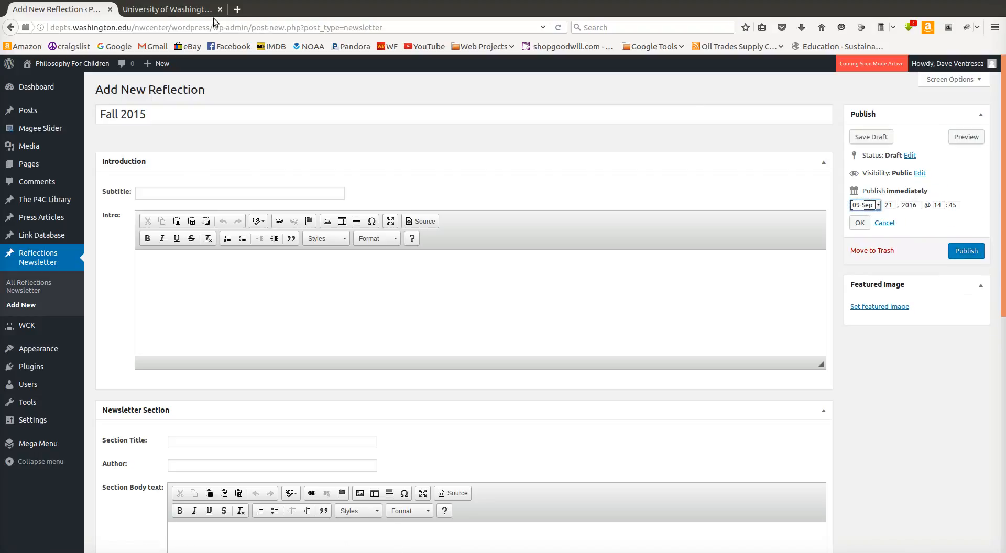
click(211, 15)
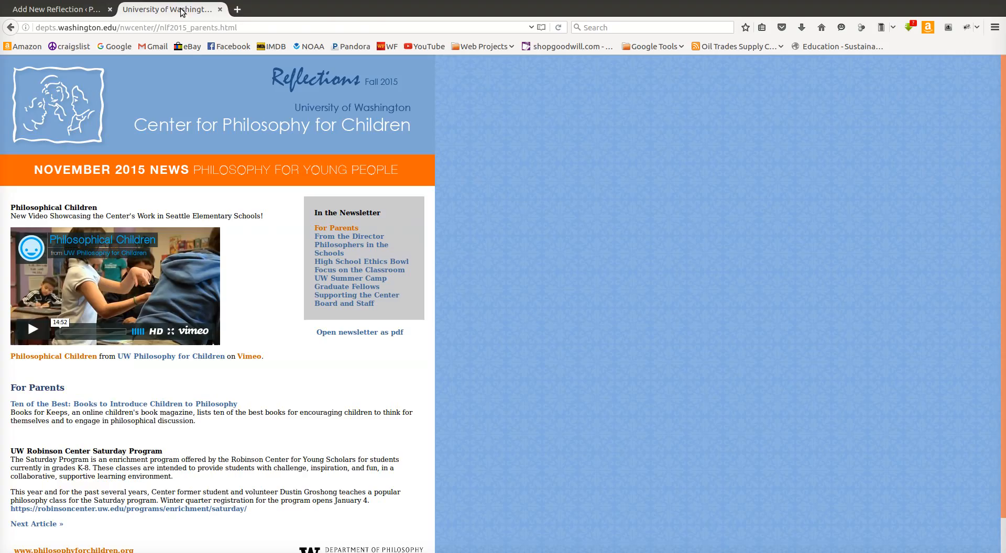
click(58, 11)
click(878, 205)
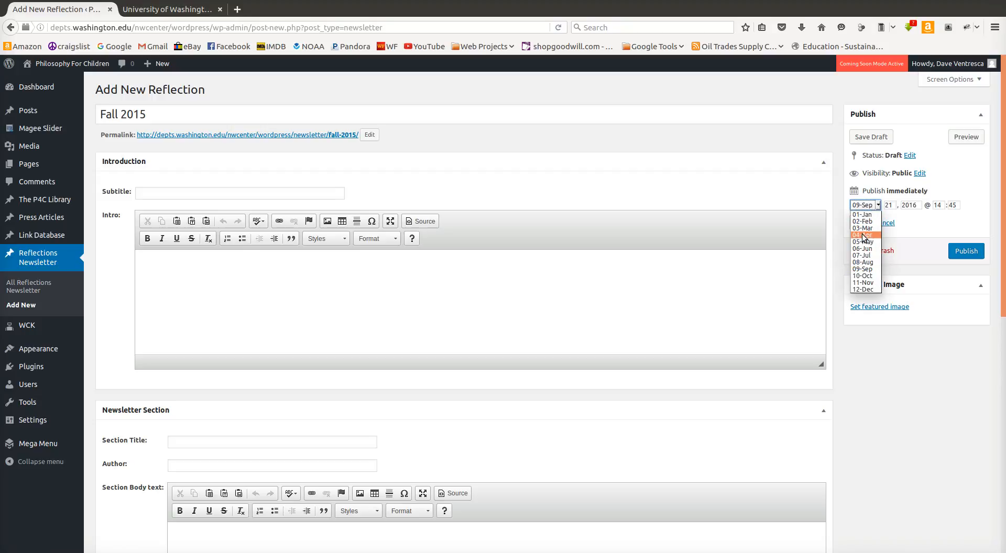
click(871, 283)
click(920, 205)
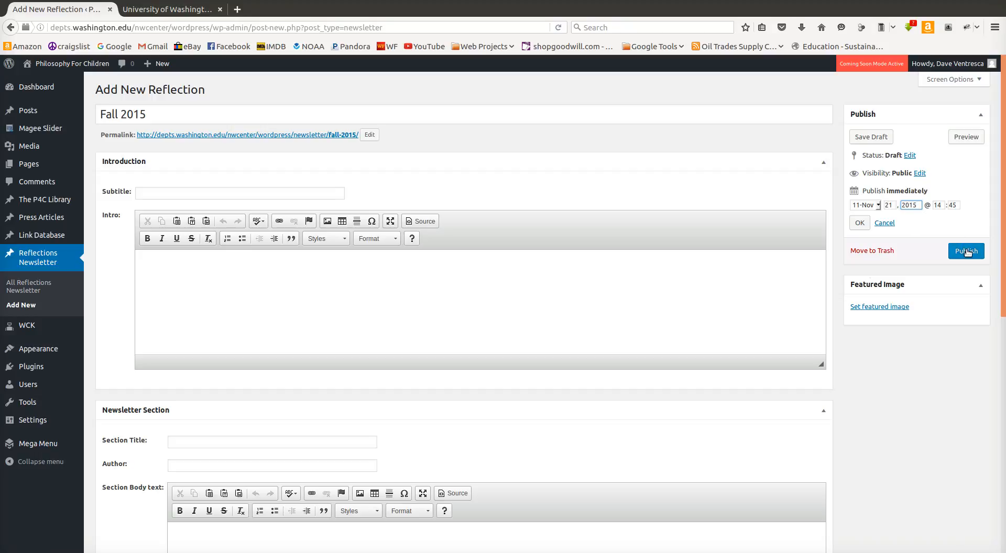
click(860, 223)
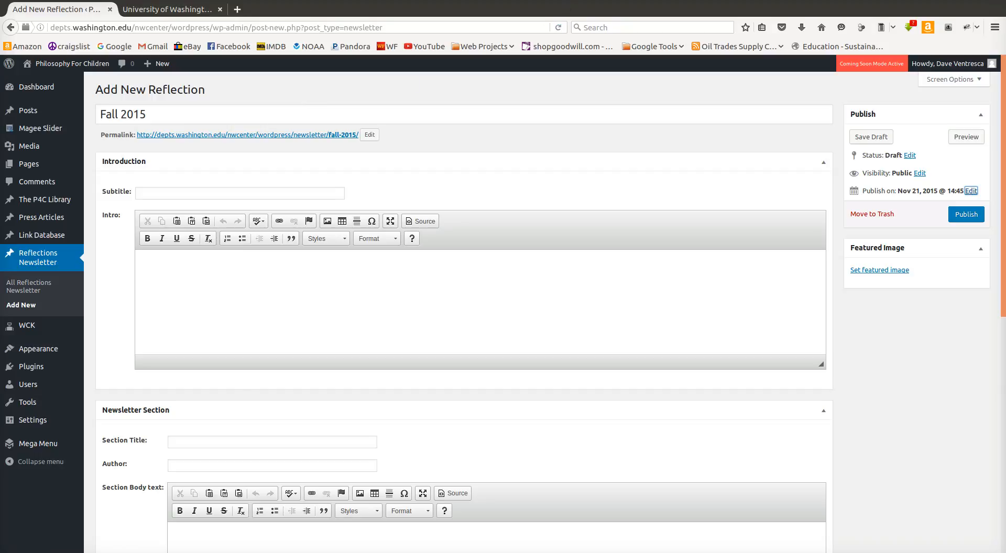
- Enter the subtitle "November 2015 News - Philosophy for Young People" from the old newsletter and fill the intro with random placeholder text
click(190, 193)
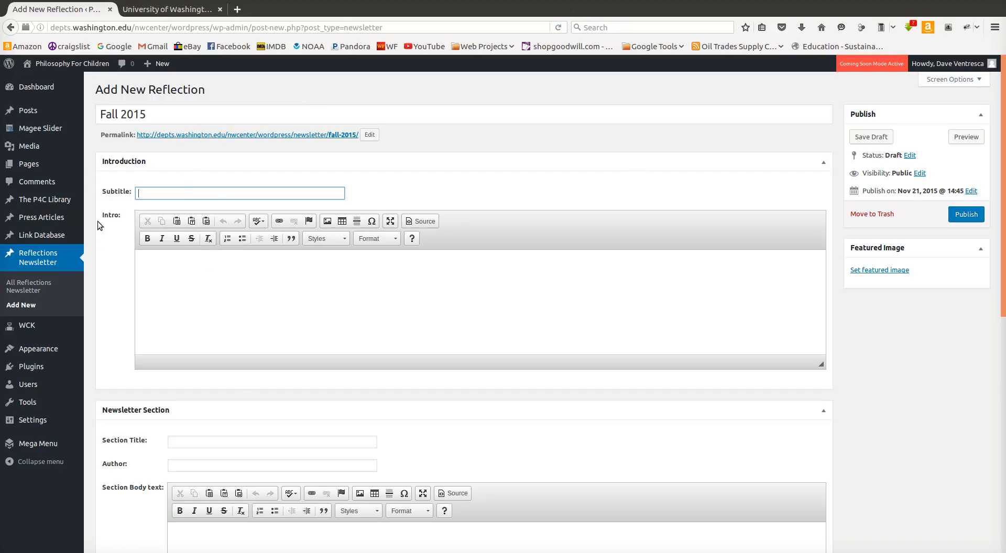
click(179, 9)
click(68, 11)
click(179, 8)
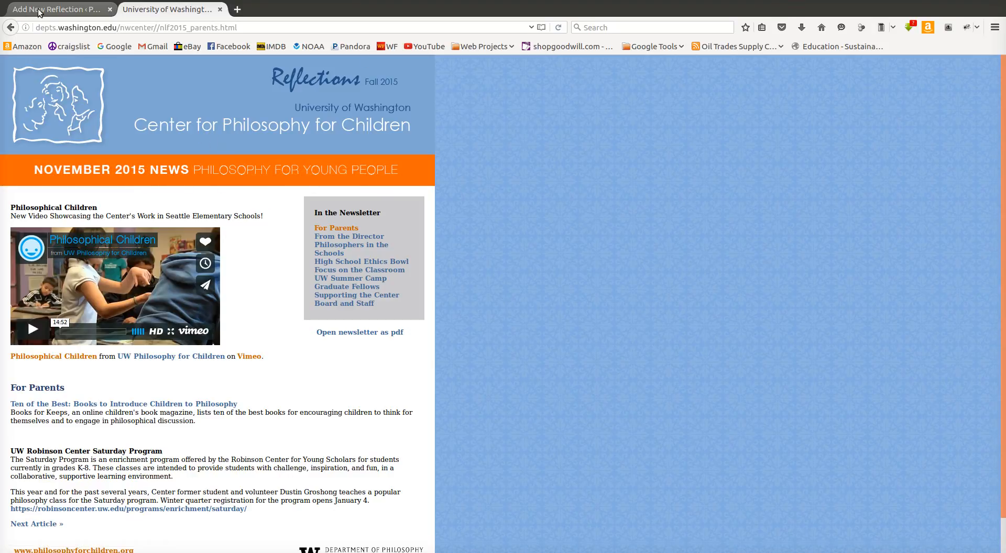
click(55, 9)
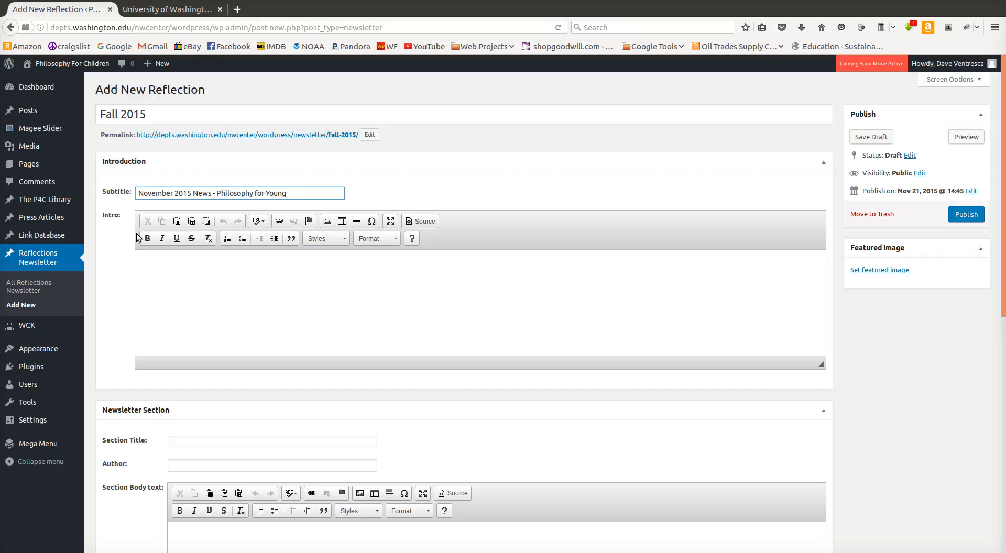
text(People)
click(217, 281)
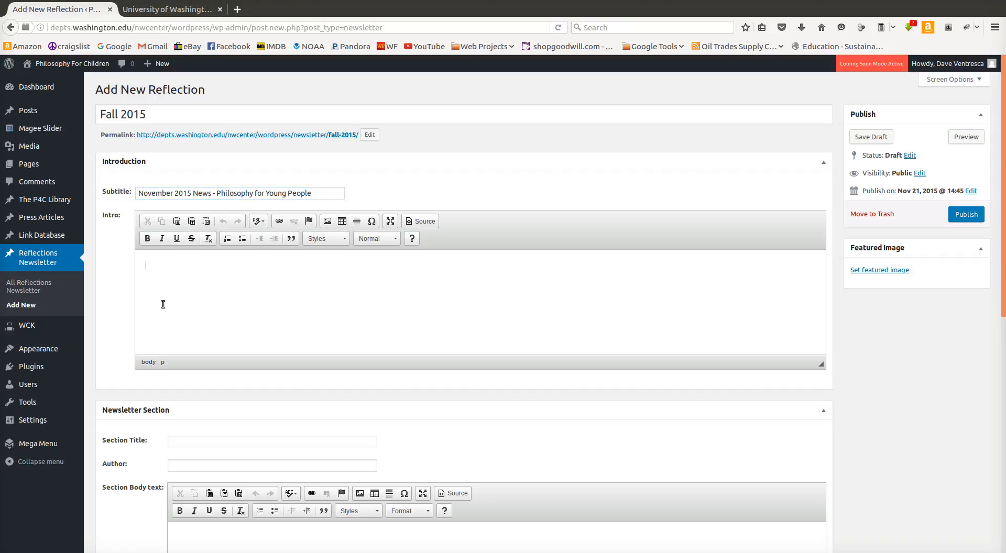
text(a;sdfkjads;fksadf;lsjkadfjsafjkld;aslkdj)
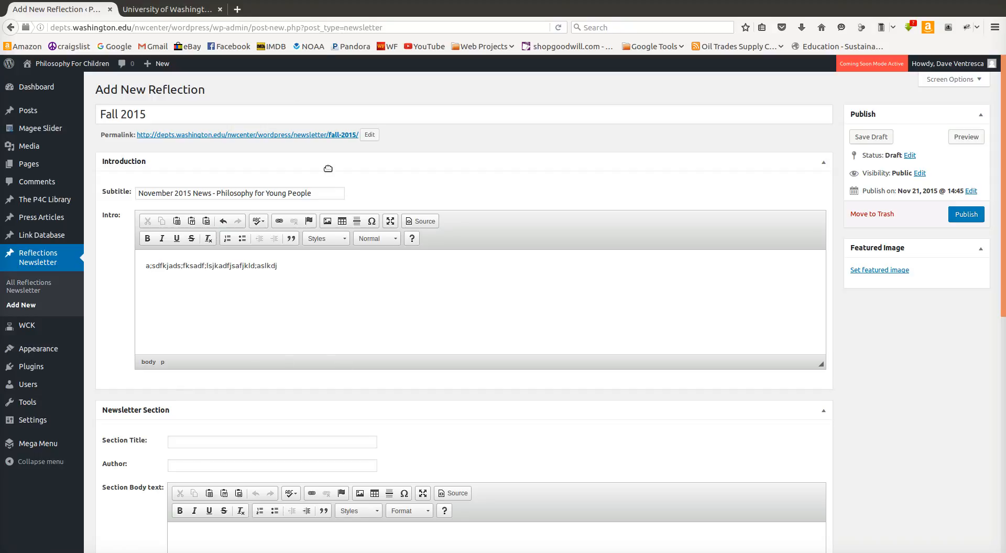
- Set the Reflections.png logo from the media library as the entry's featured image
click(877, 271)
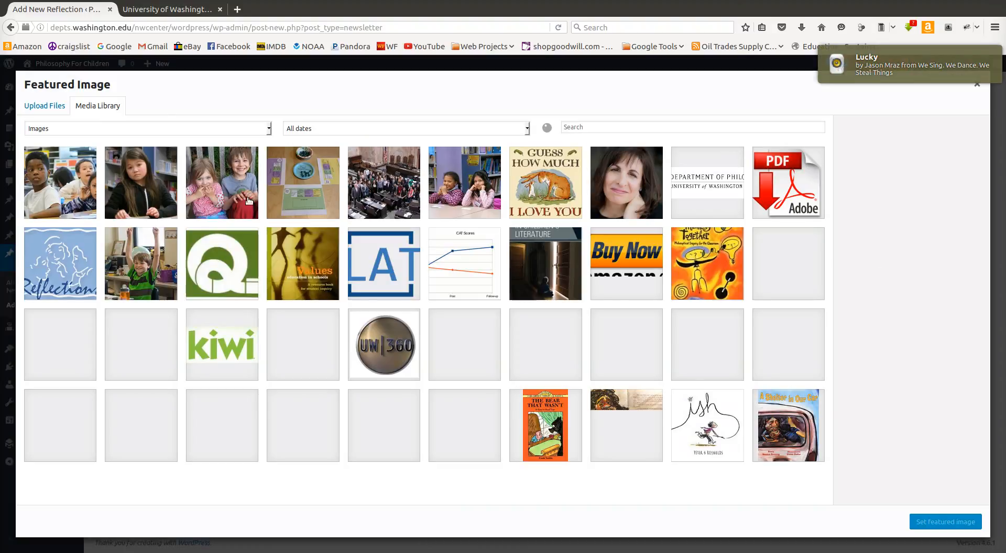
click(65, 279)
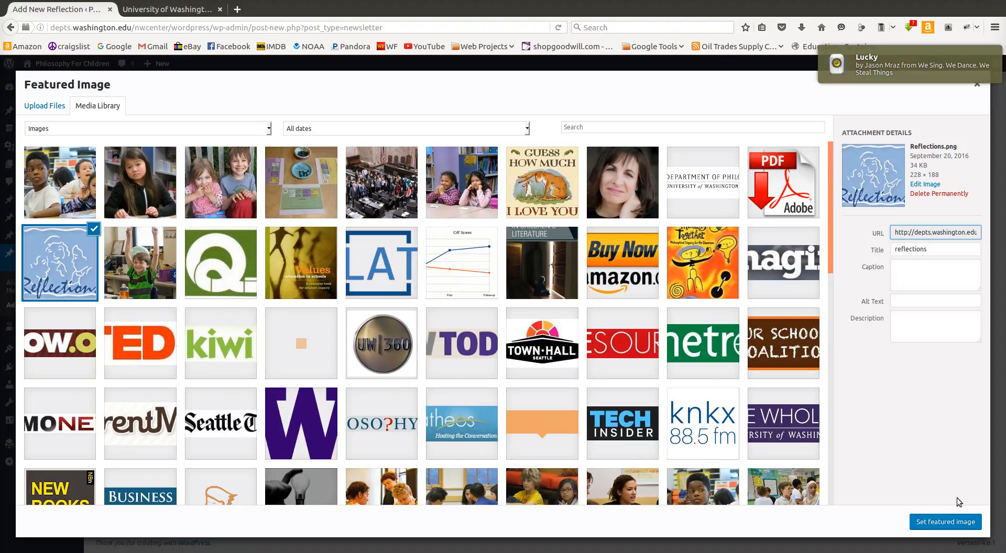
click(955, 519)
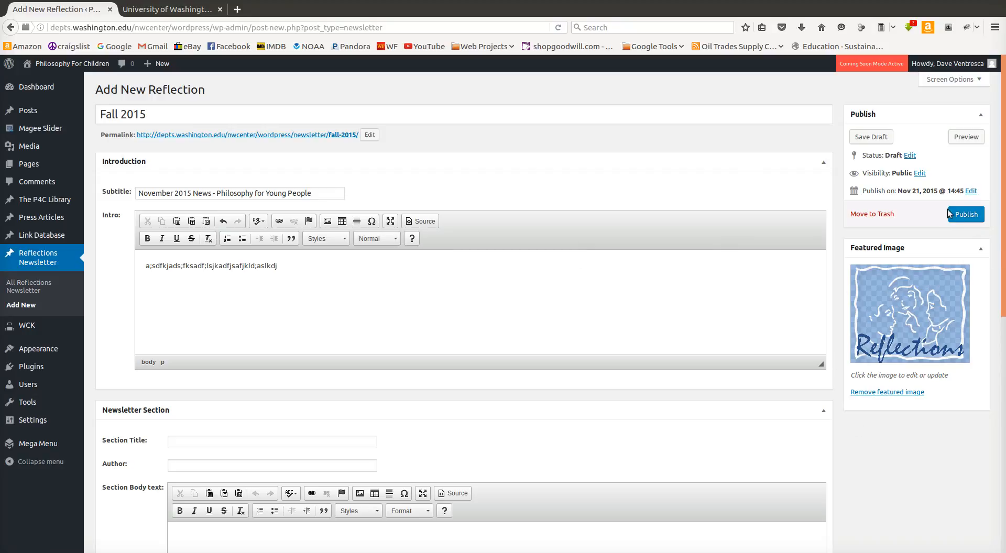
- View the live Reflections Newsletter page in a separate tab to see how an issue is displayed, and return to the new entry
middle_click(68, 64)
click(167, 8)
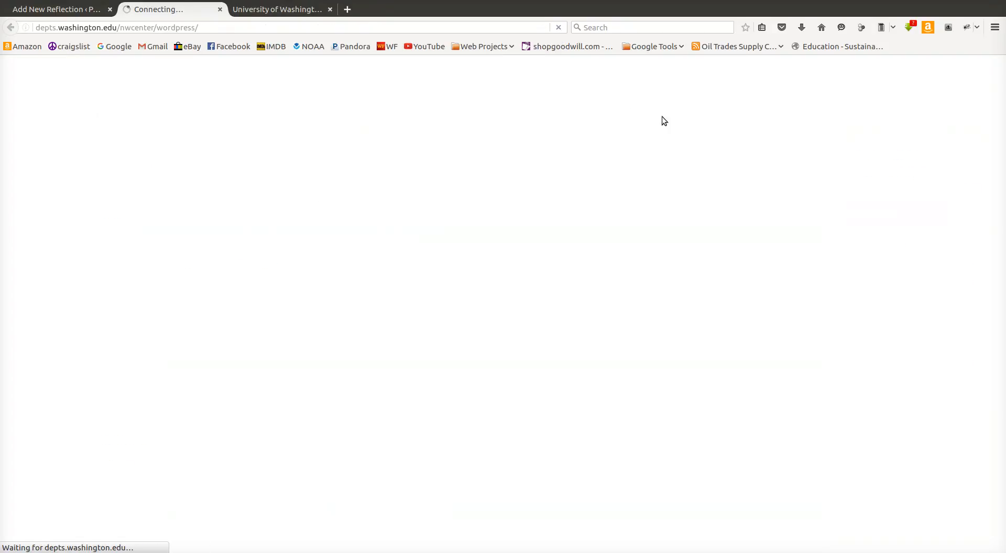
mouse_move(591, 93)
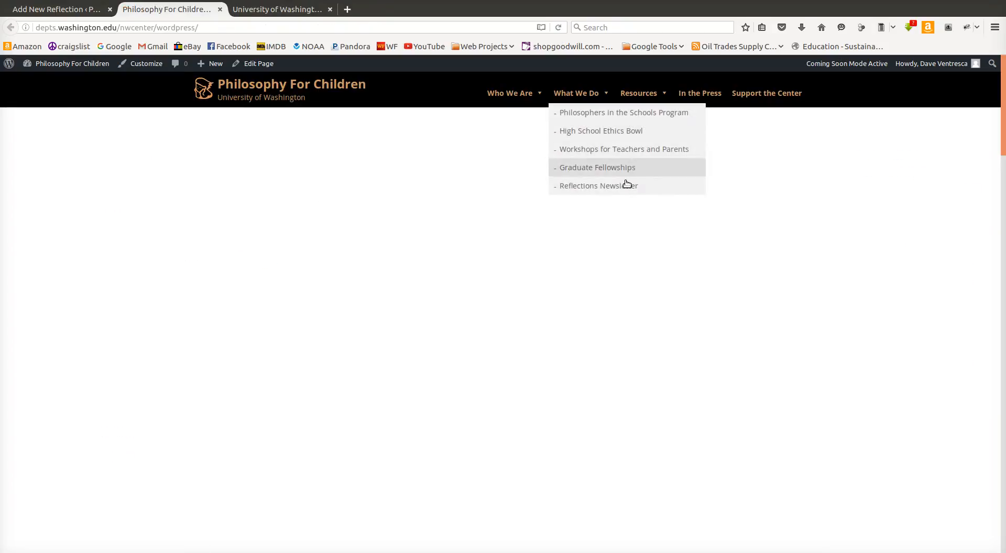
click(614, 186)
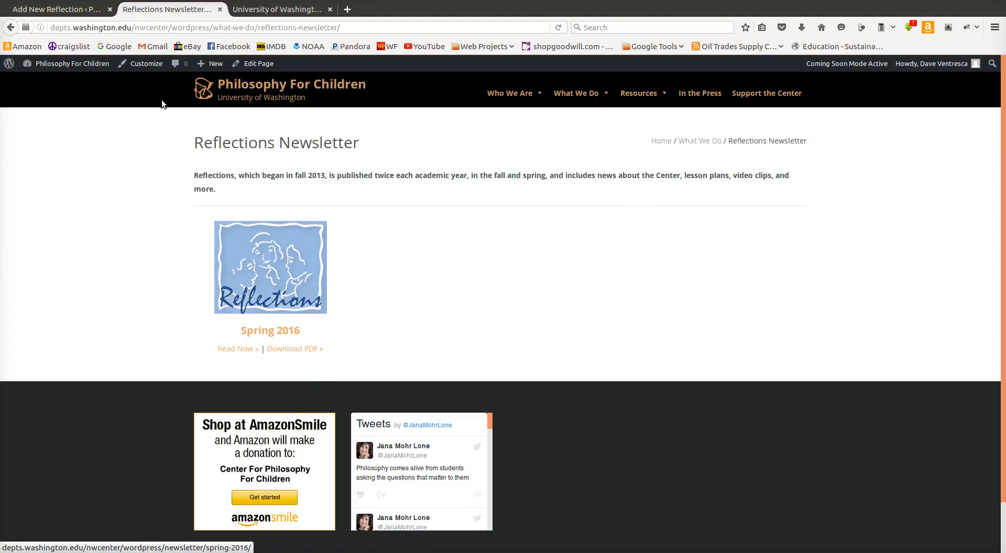
click(45, 11)
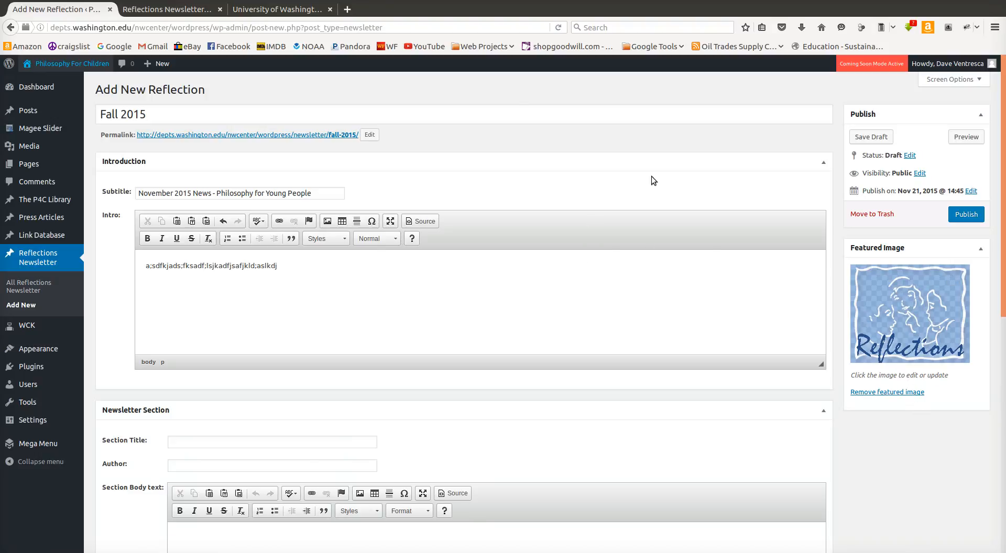
click(167, 9)
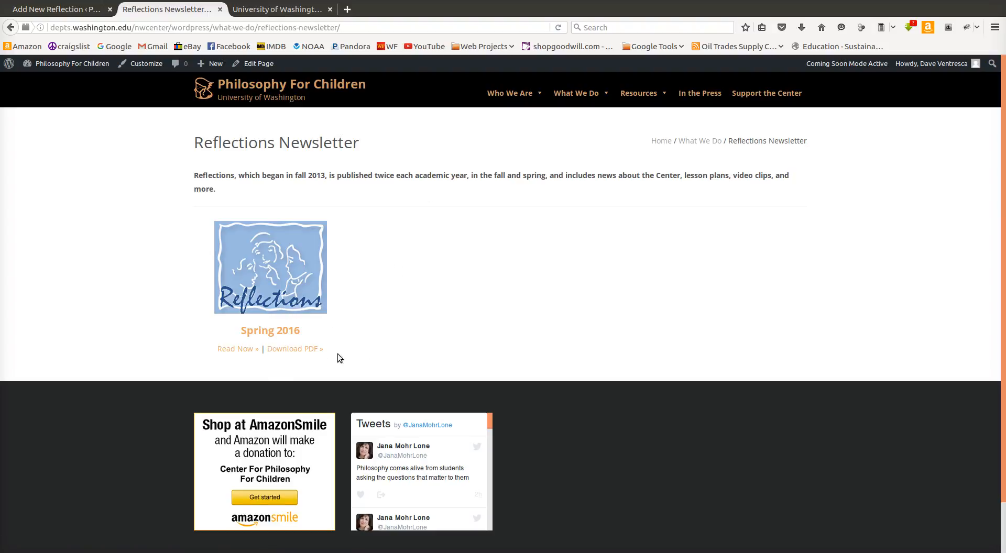
click(63, 9)
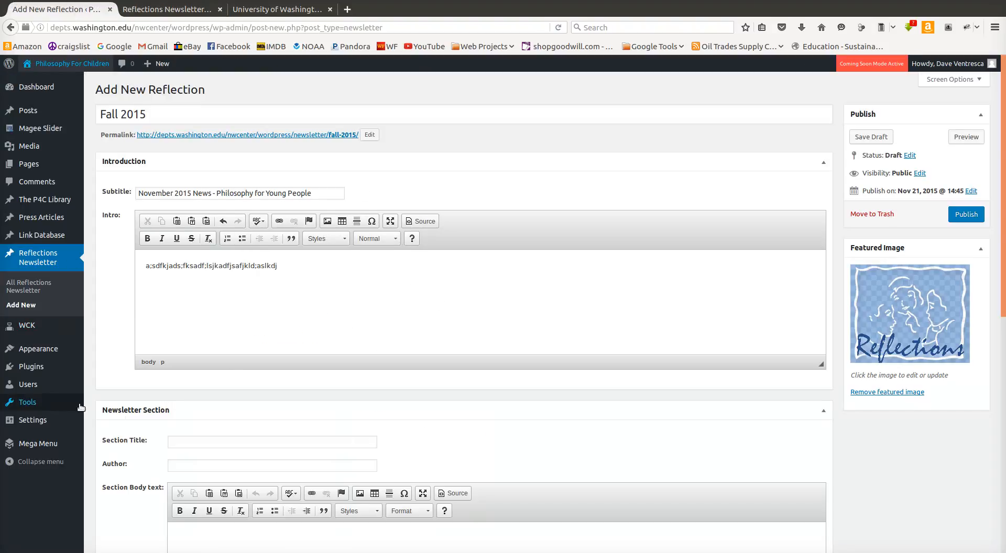
- Look up the first article in the old newsletter's contents and begin the newsletter section title with "For Parents:"
scroll(178, 322, down, 3)
scroll(218, 322, down, 5)
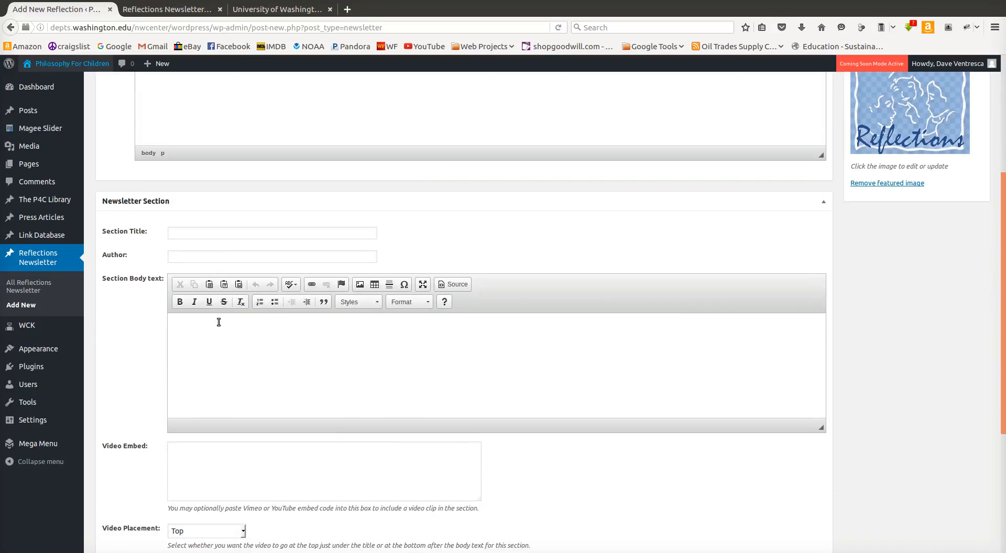
scroll(341, 400, down, 4)
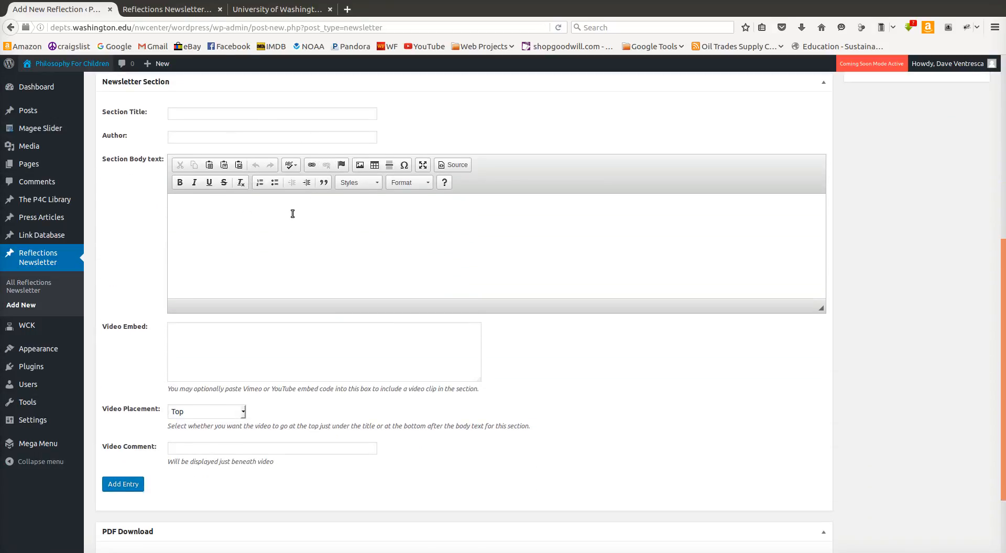
scroll(274, 241, up, 2)
scroll(275, 244, up, 2)
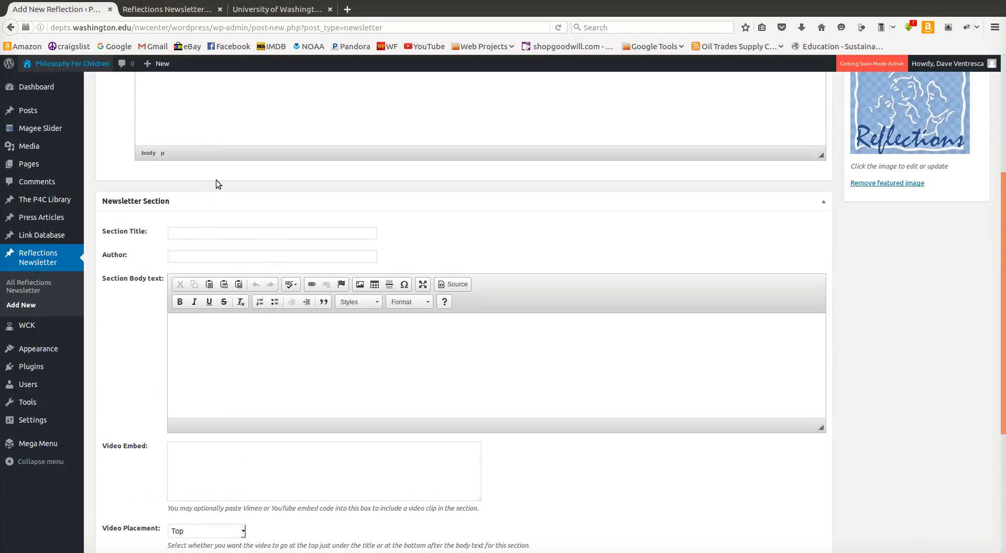
click(226, 233)
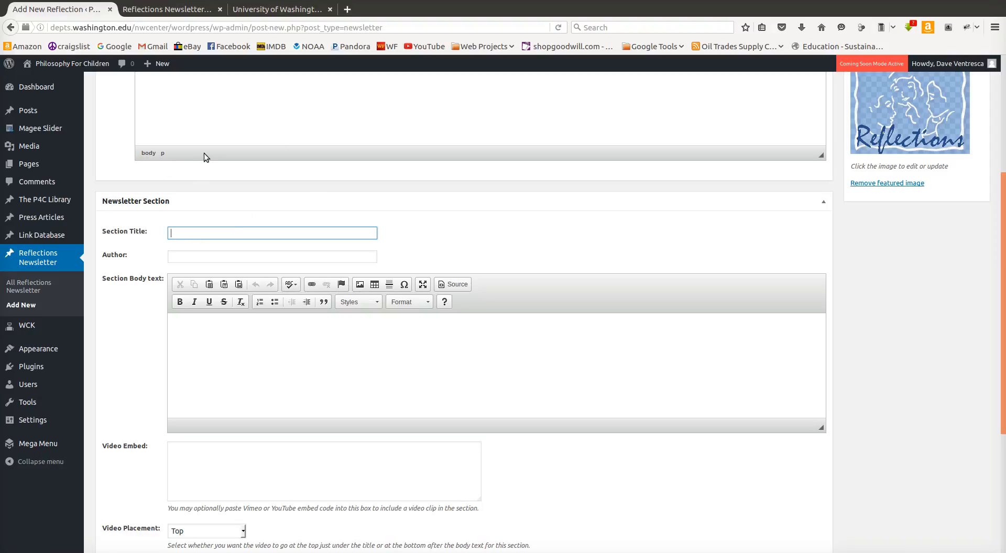
click(179, 9)
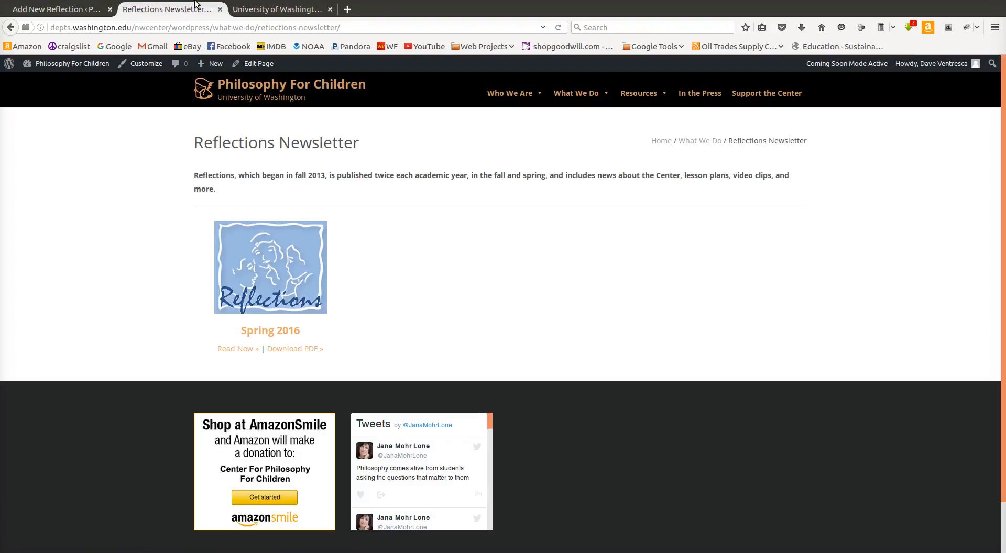
click(277, 9)
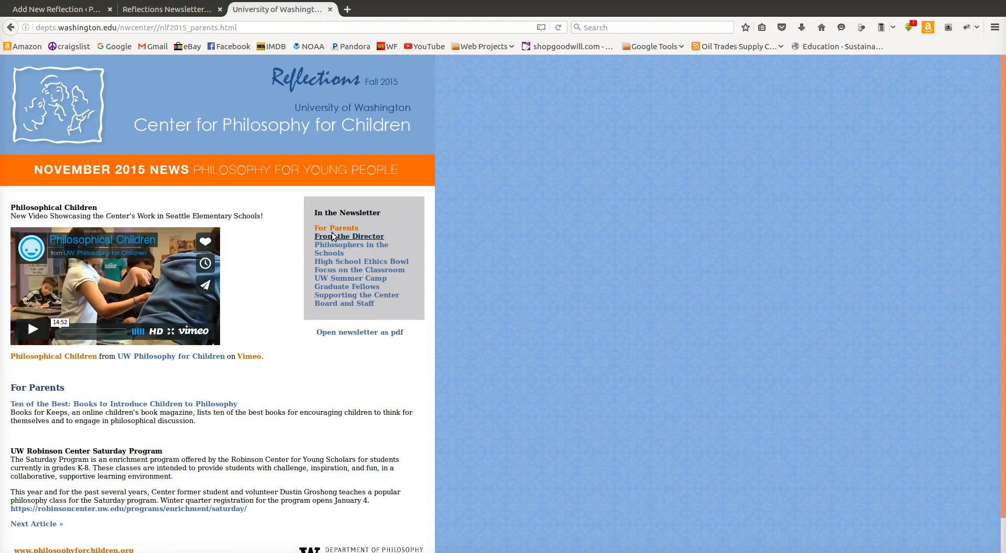
key(XF86AudioLowerVolume)
click(55, 9)
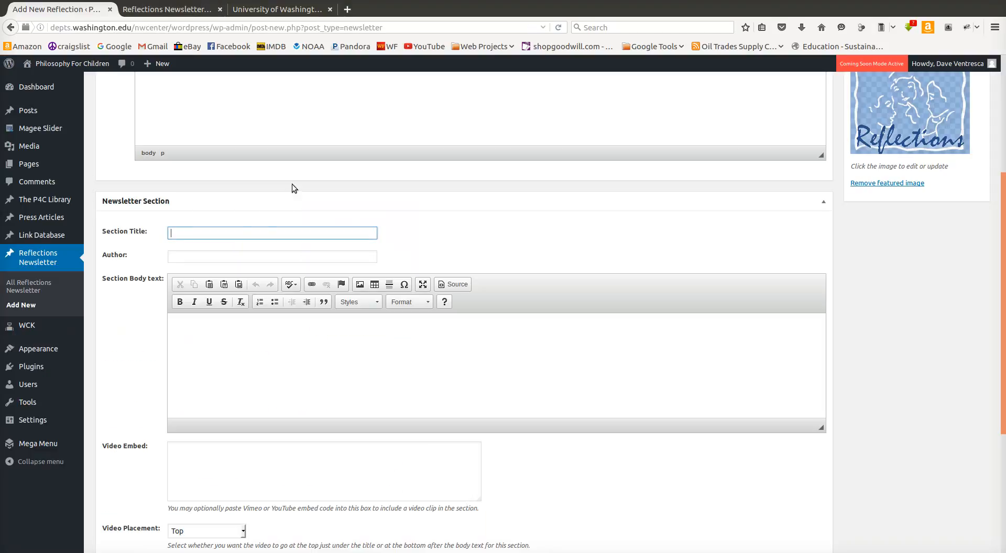
text(For )
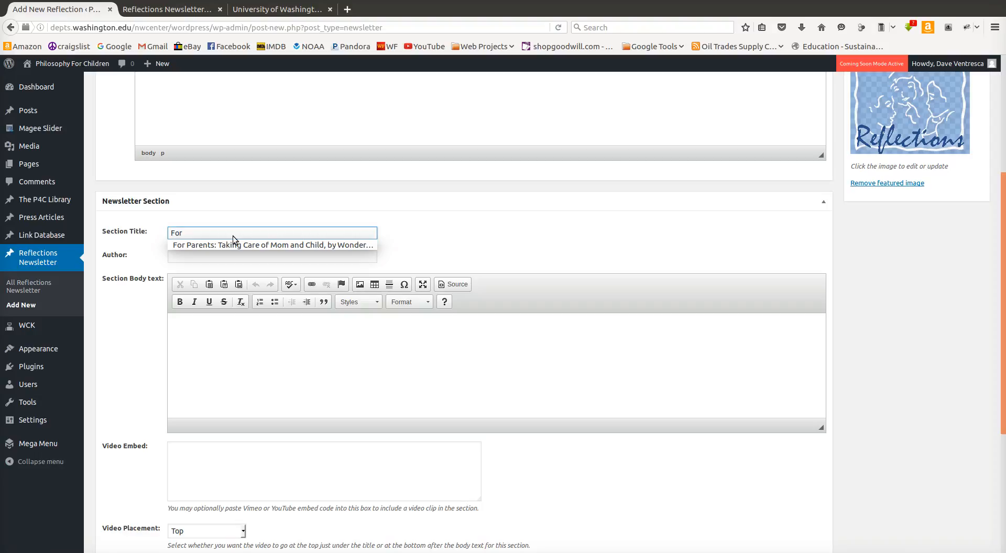
text(Parents:)
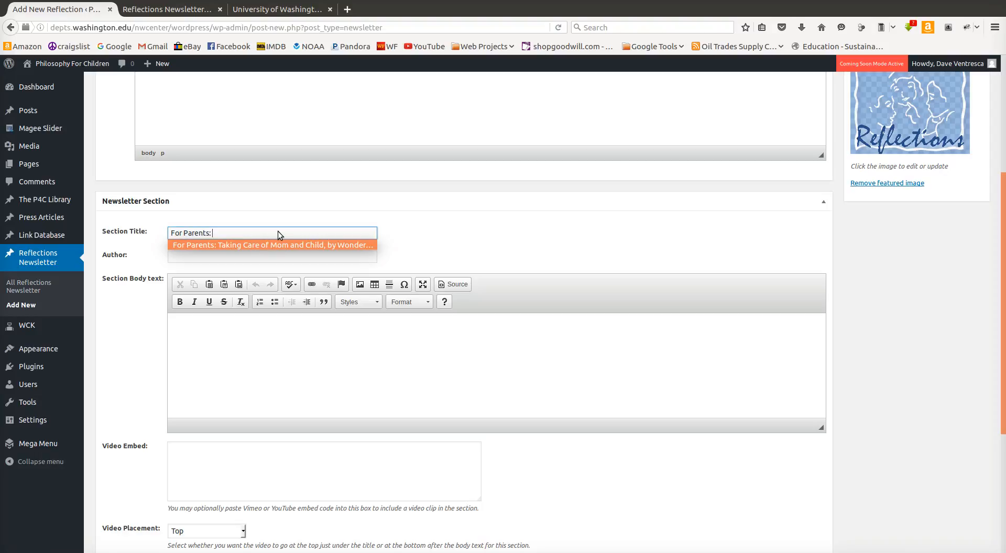
- Complete the section title with the old article's heading "Philosophical Children" after "For Parents:"
click(283, 17)
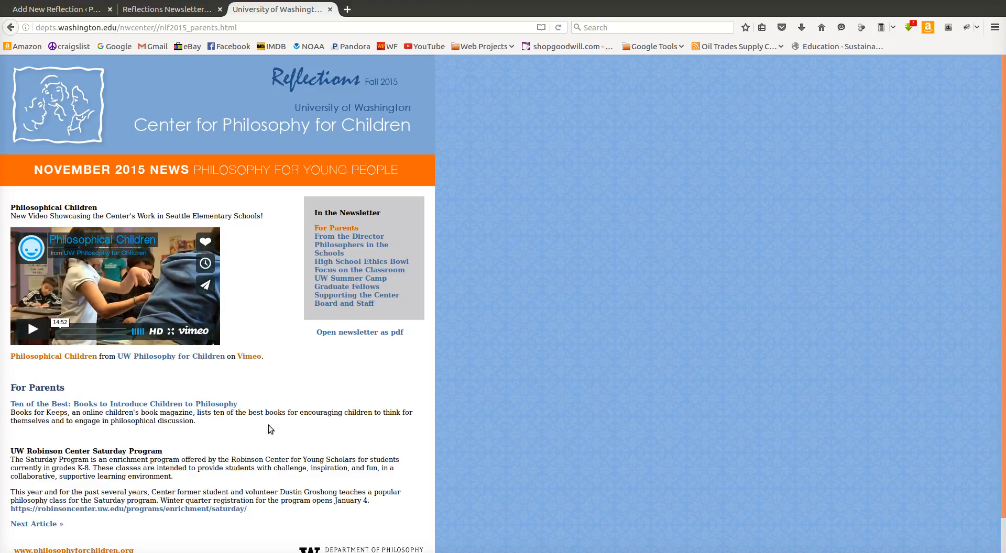
drag(241, 404, 11, 405)
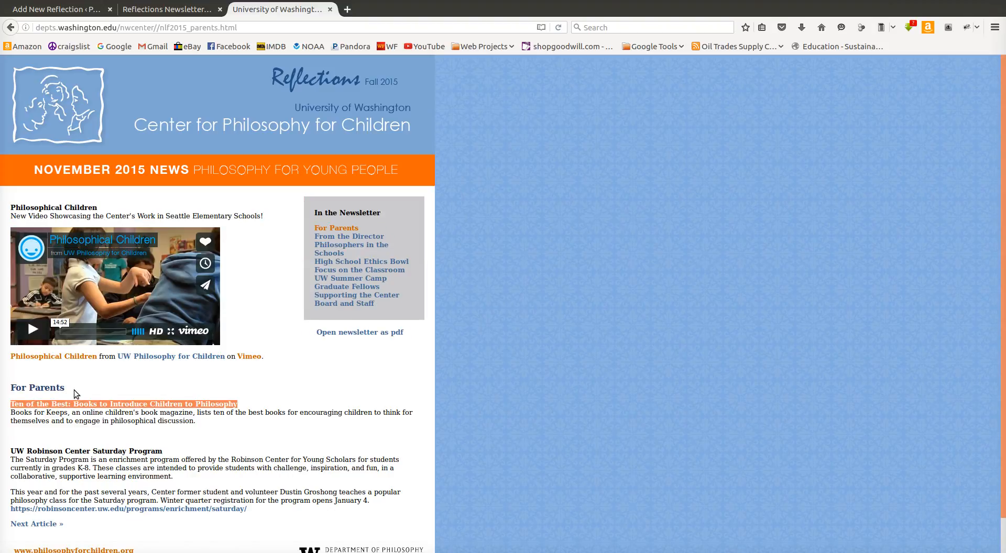
click(97, 385)
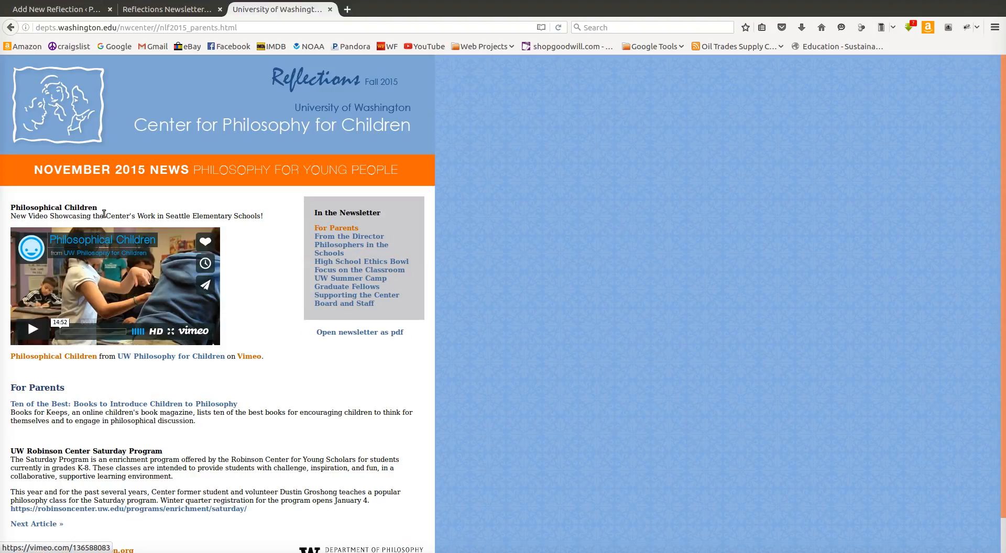
drag(98, 208, 14, 206)
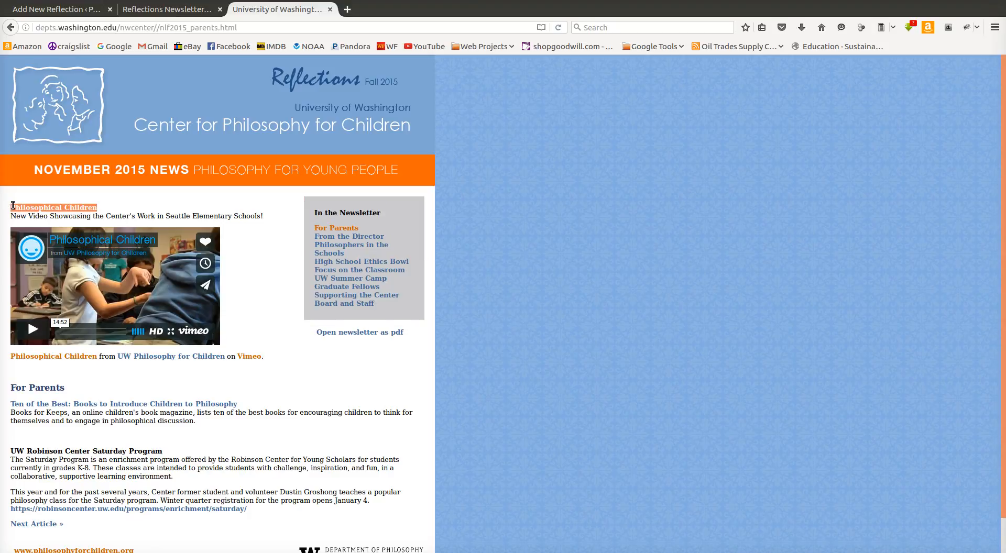
click(77, 10)
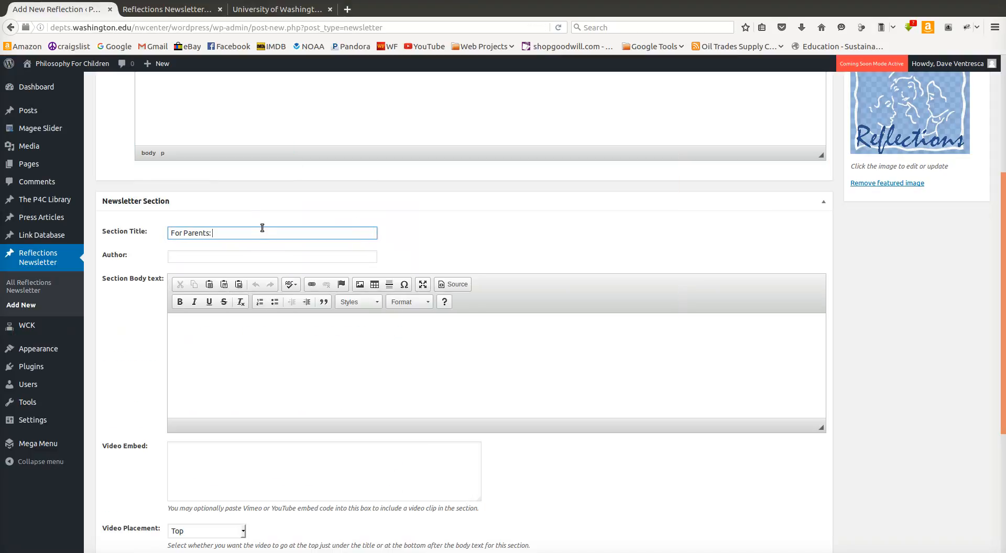
text(Philosophical Children)
- Check how the old newsletter's Focus on the Classroom article credits its author, and return to the new entry's section body
click(257, 9)
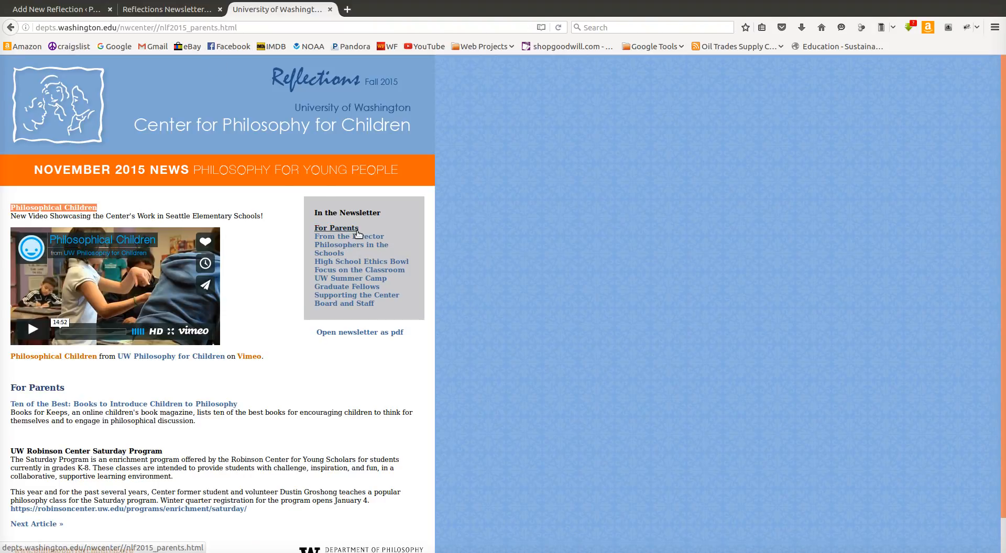
click(344, 272)
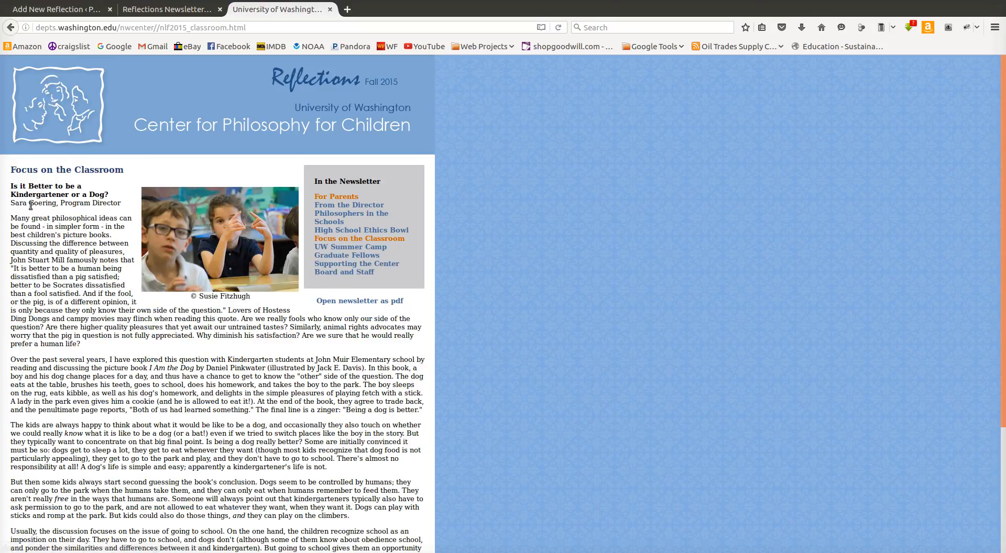
drag(12, 202, 122, 203)
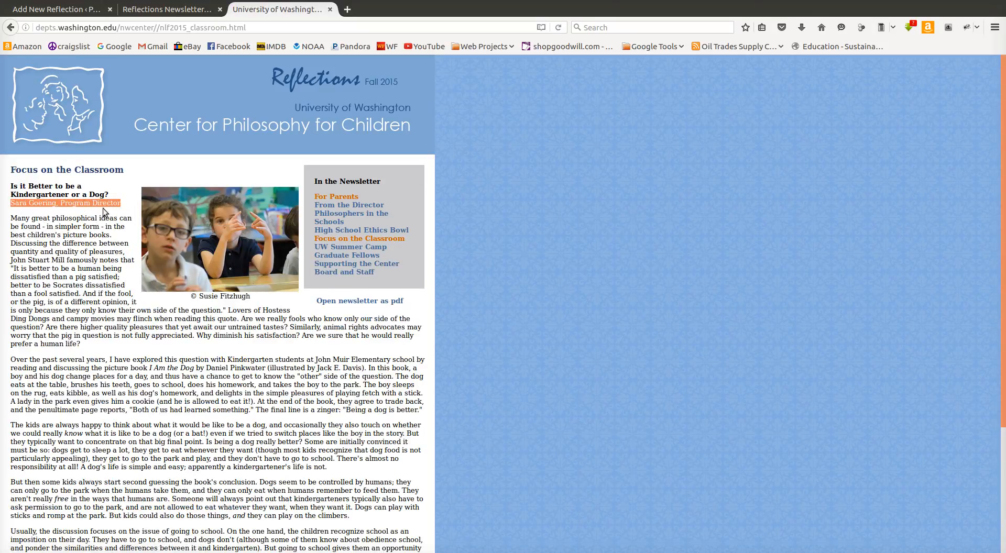
click(166, 12)
click(113, 2)
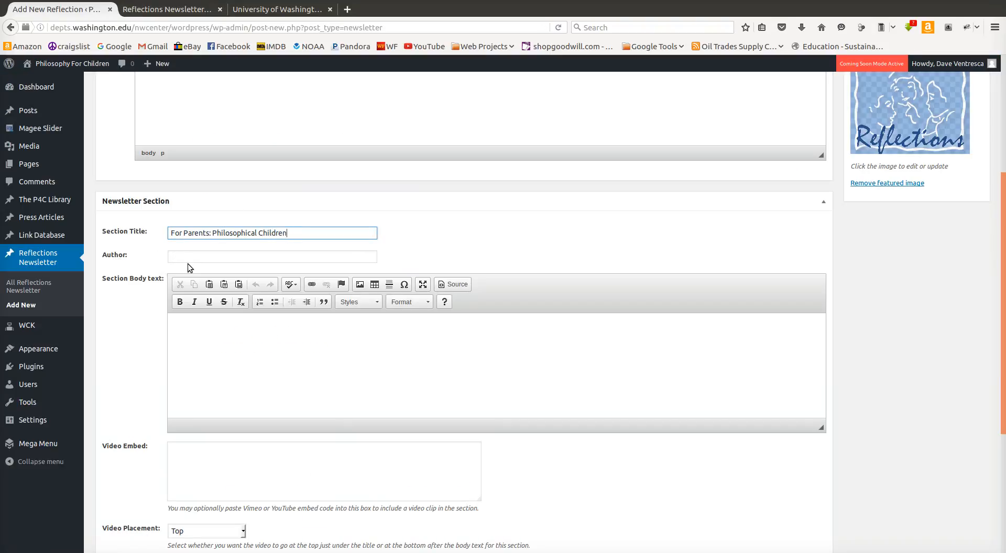
click(210, 324)
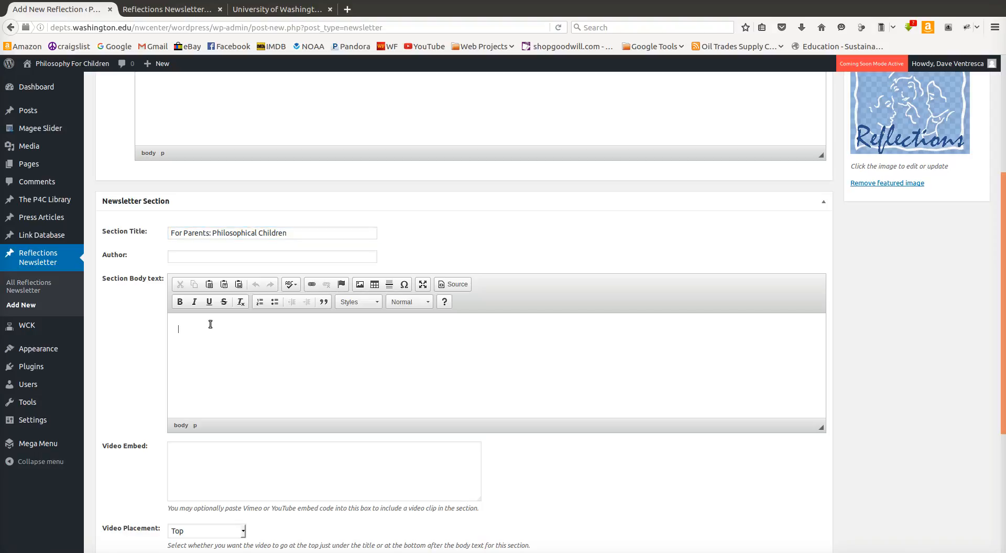
- Copy the Vimeo embed code of the Philosophical Children video from the old For Parents page into the section's Video Embed field
click(290, 13)
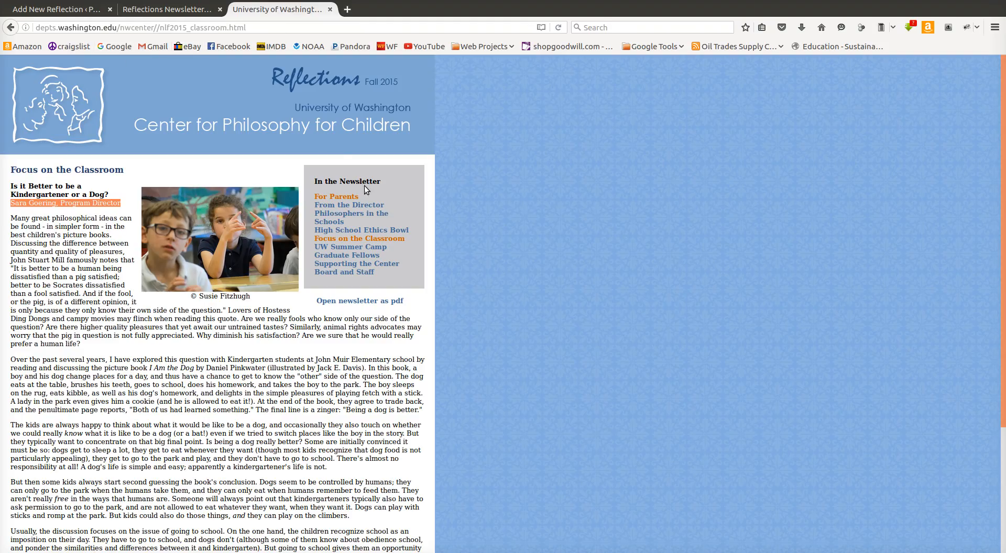
click(334, 200)
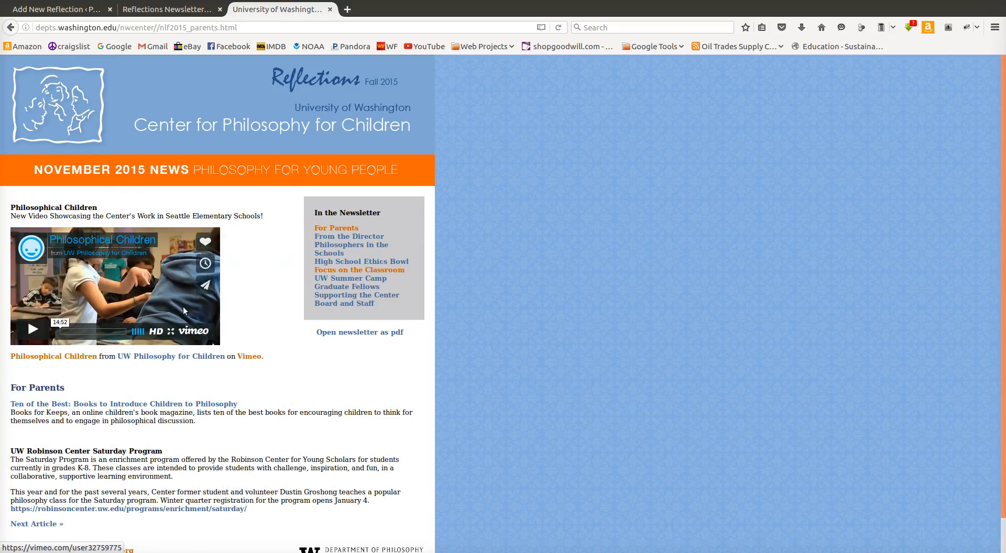
scroll(180, 304, down, 1)
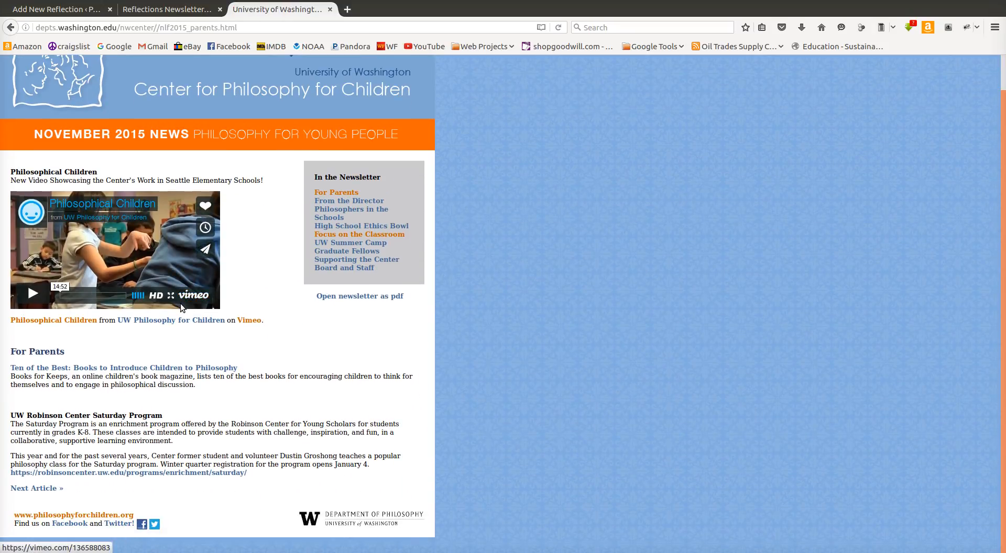
click(208, 255)
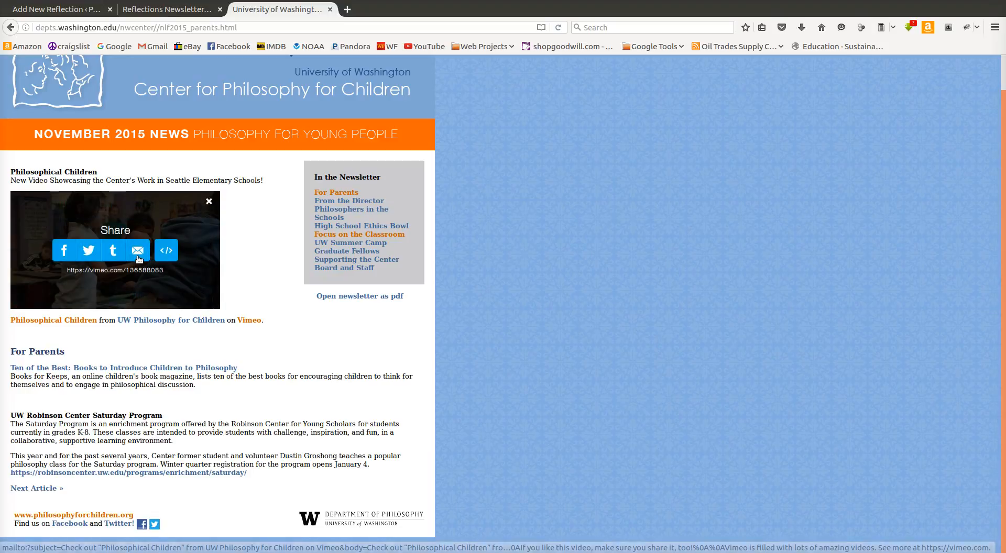
click(165, 250)
click(99, 263)
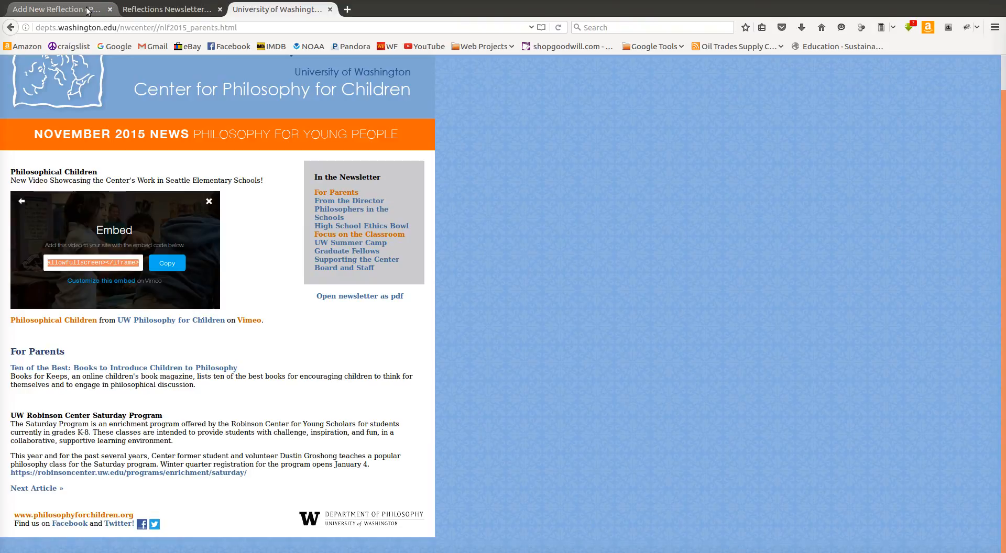
click(68, 11)
scroll(295, 370, down, 4)
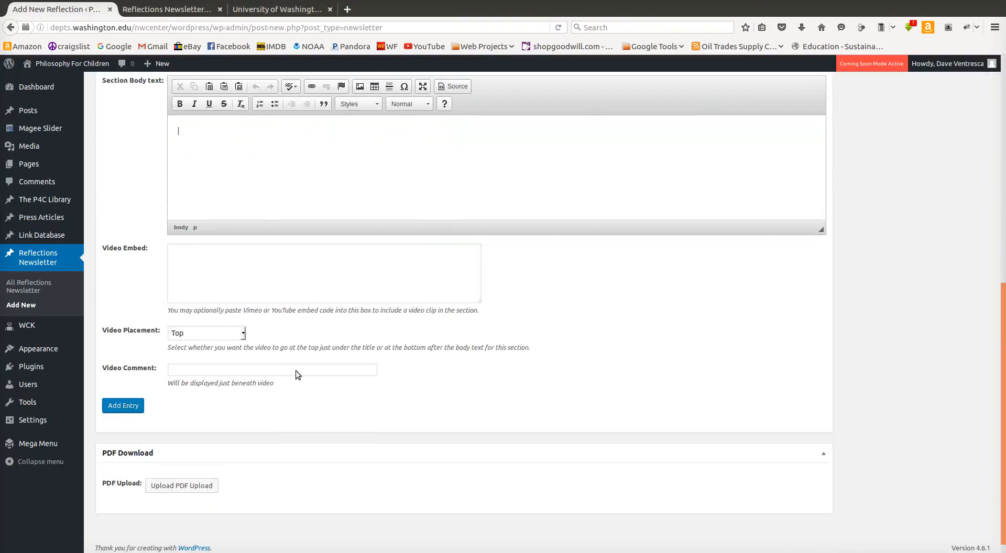
click(221, 250)
text(<iframe src="https://player.vimeo.com/video/136588083" width="640" height="360" frameborder="0" webkitallowfullscreen mozallowfullscreen allowfullscreen></iframe>)
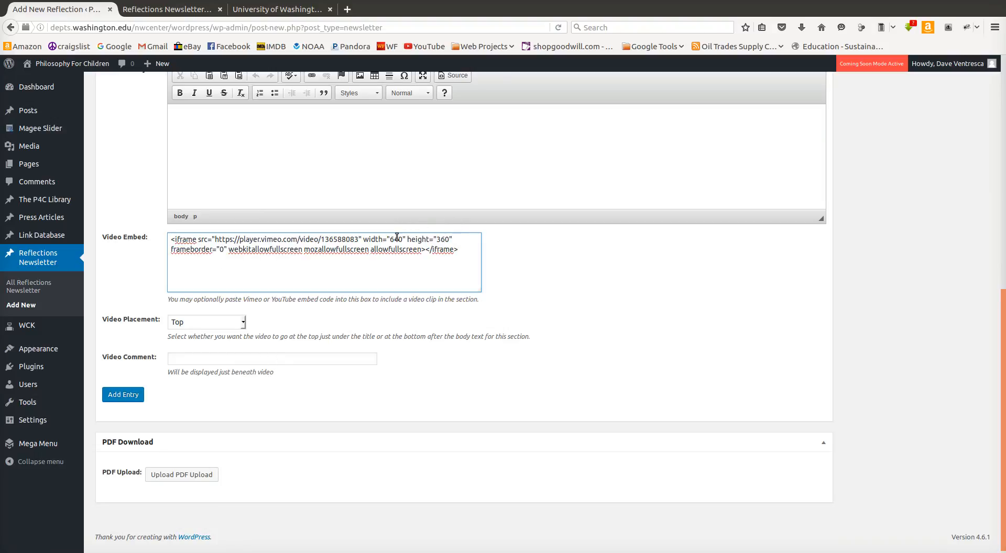
- Set the embedded video's width to 500 in the iframe code and keep Video Placement at Top
drag(402, 239, 389, 240)
text(500)
key(Tab)
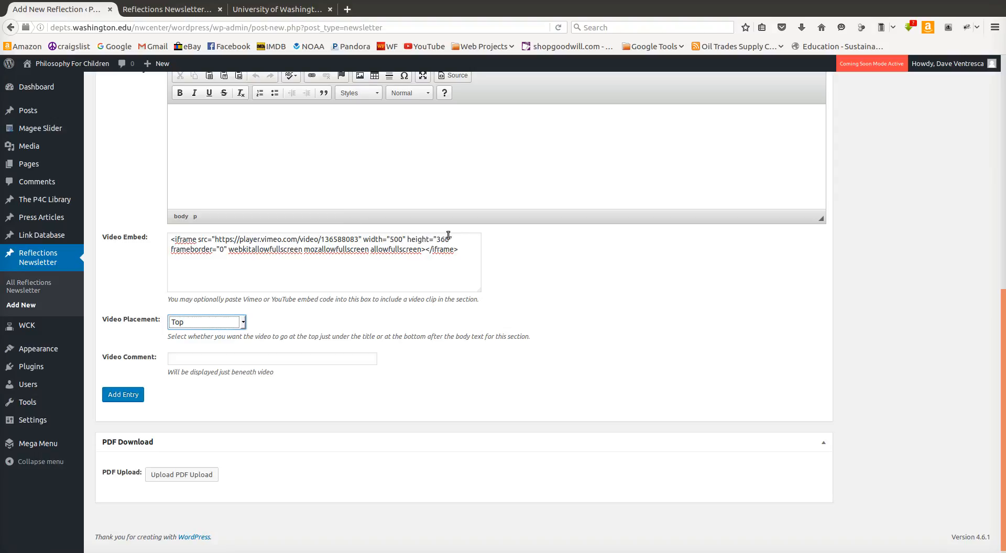
click(193, 322)
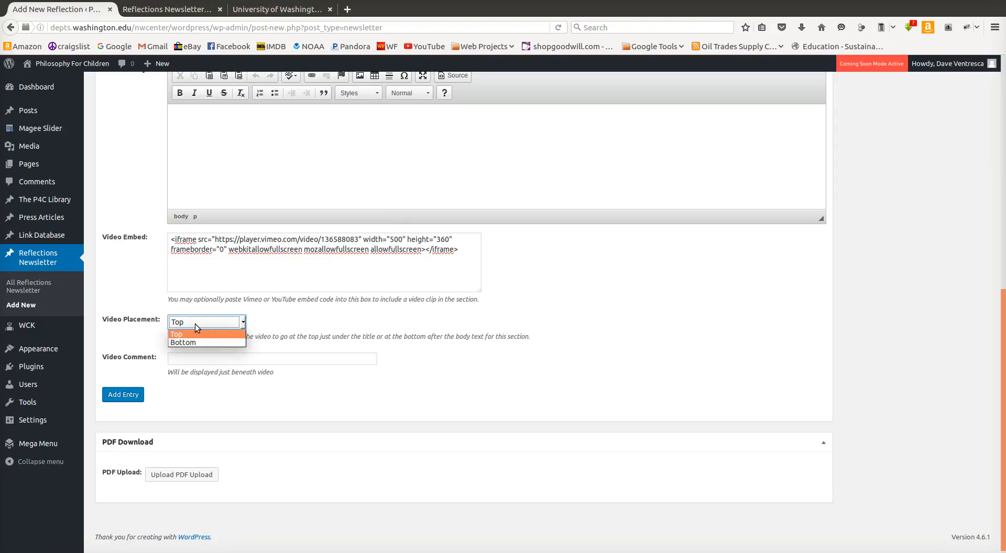
click(195, 324)
- Copy "New Video Showcasing the Center's Work in Seattle Elementary Schools!" from the old newsletter into the section's Video Comment
click(201, 362)
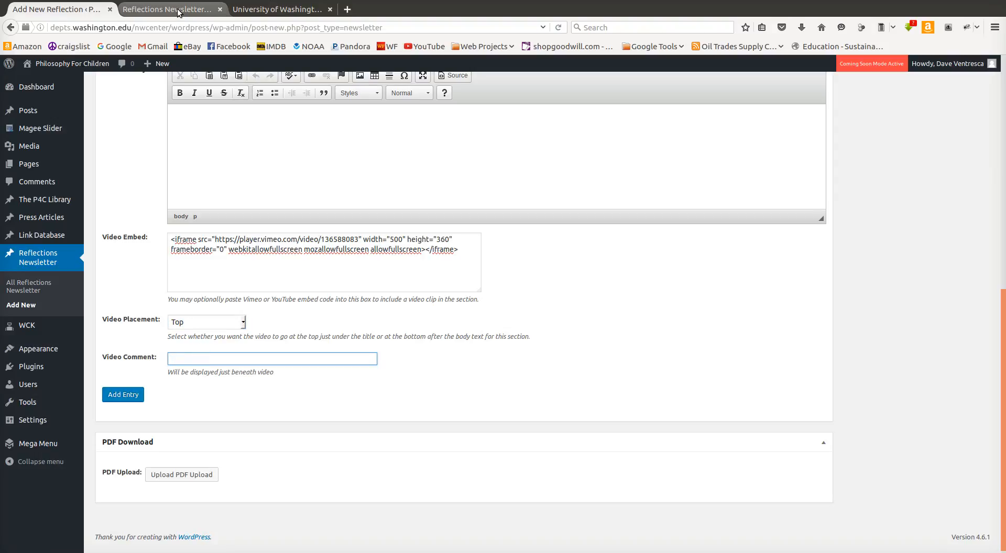
click(262, 9)
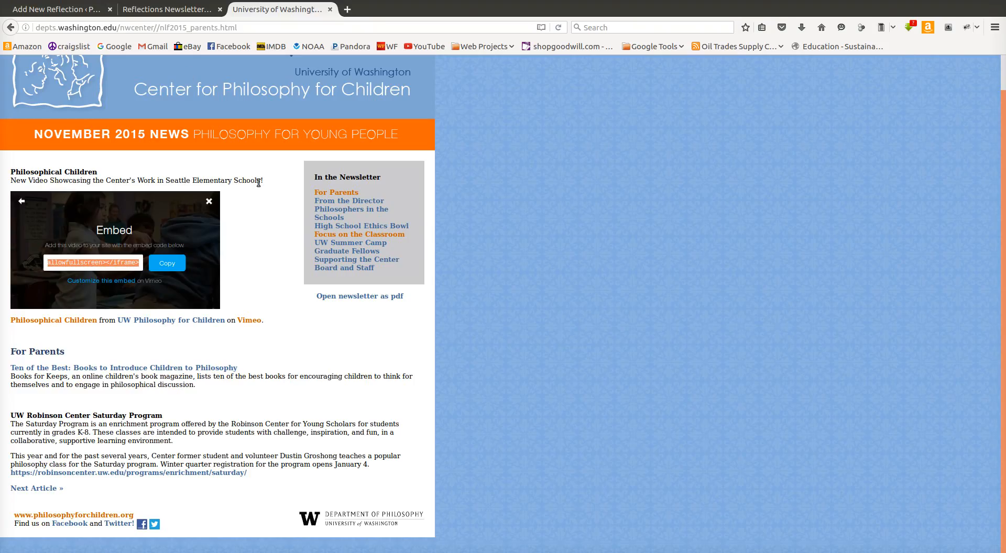
drag(265, 181, 12, 182)
key(ctrl+c)
click(53, 9)
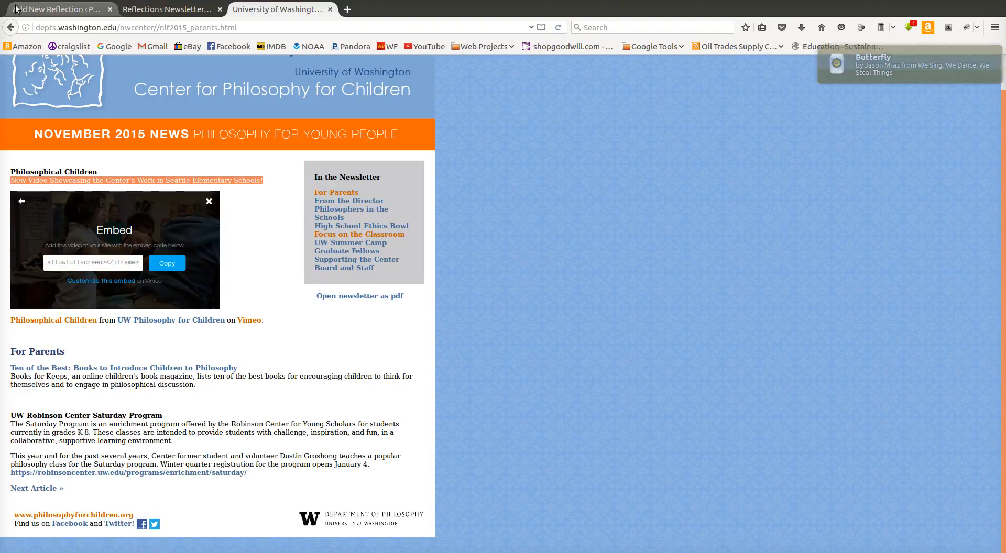
key(ctrl+v)
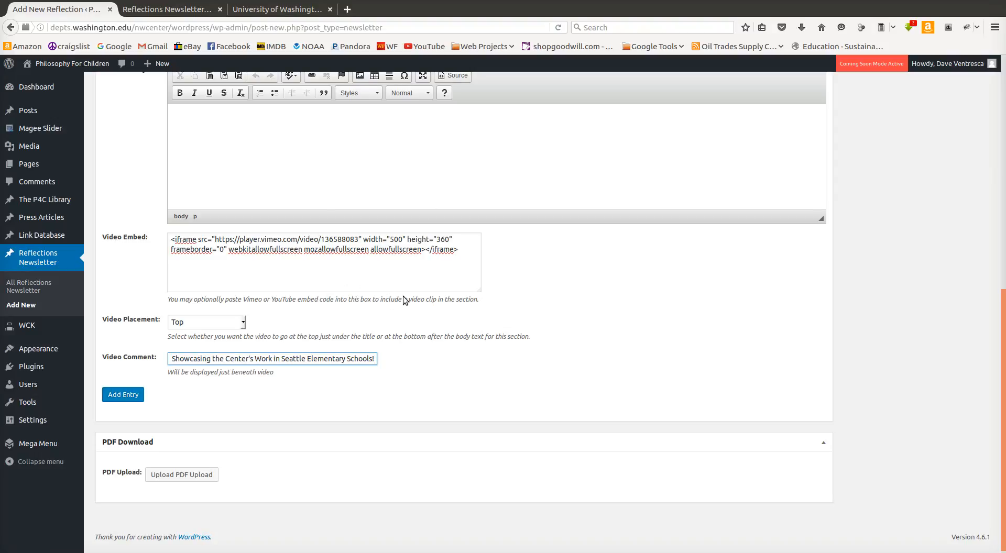
scroll(515, 332, up, 5)
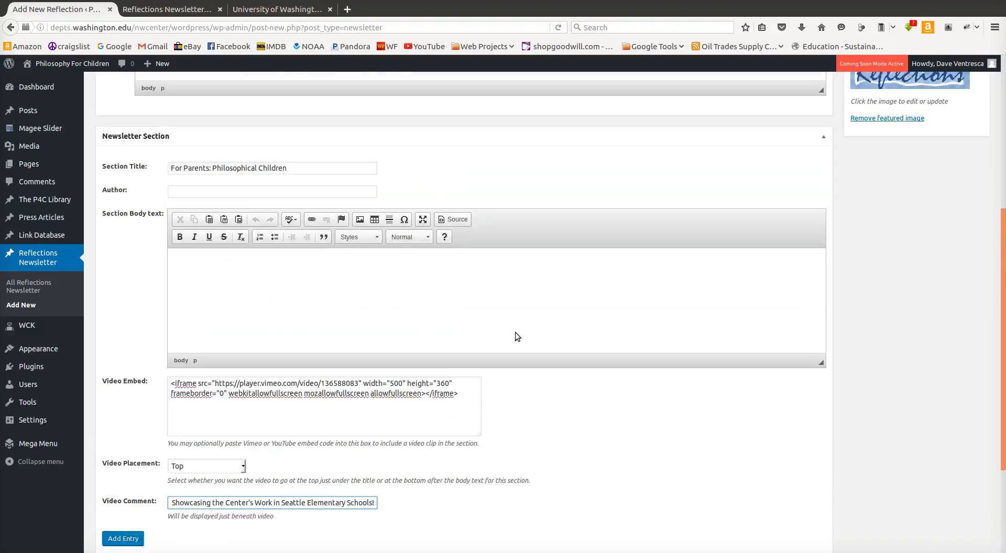
scroll(370, 244, up, 4)
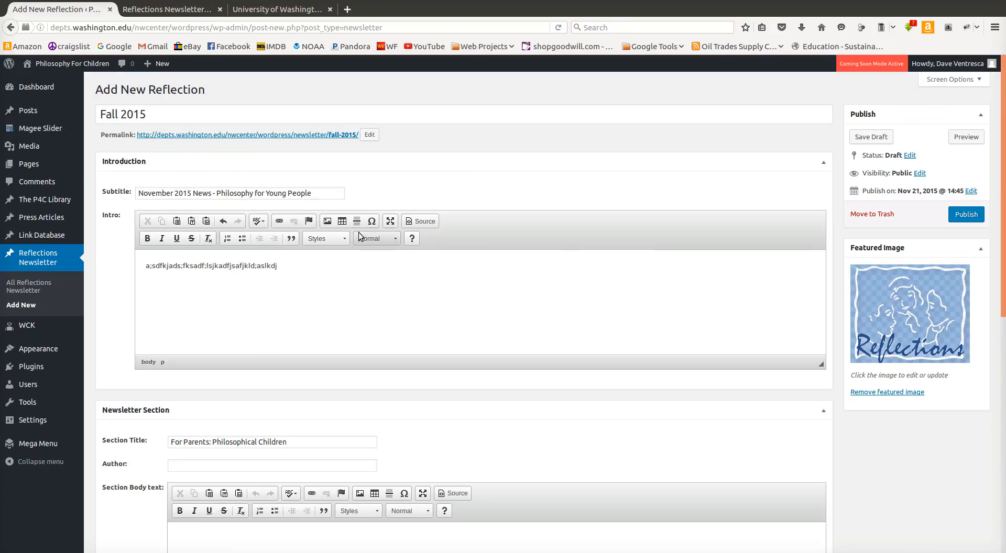
scroll(257, 270, down, 4)
scroll(250, 272, down, 2)
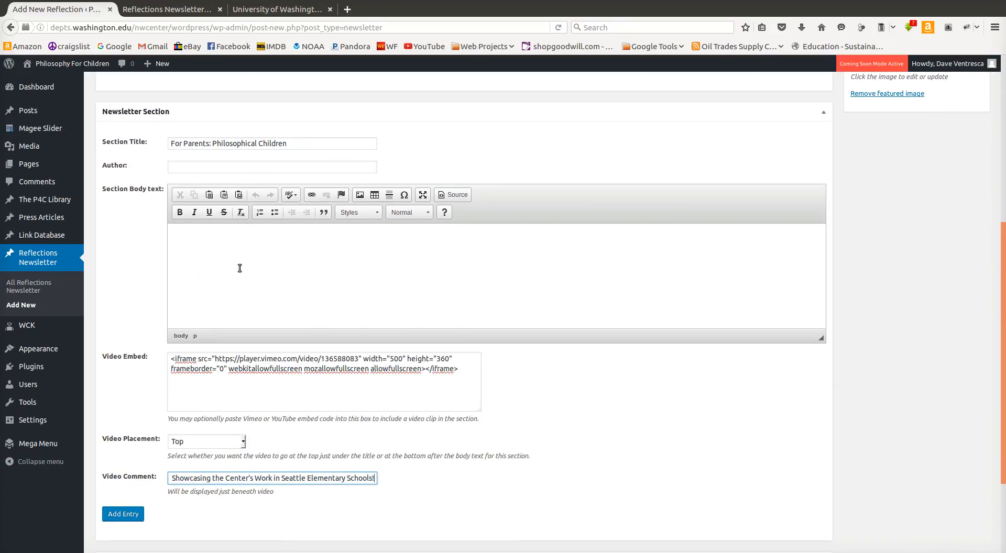
- Copy the old For Parents page's text from the "Ten of the Best" heading through the Robinson Center Saturday Program link
click(277, 9)
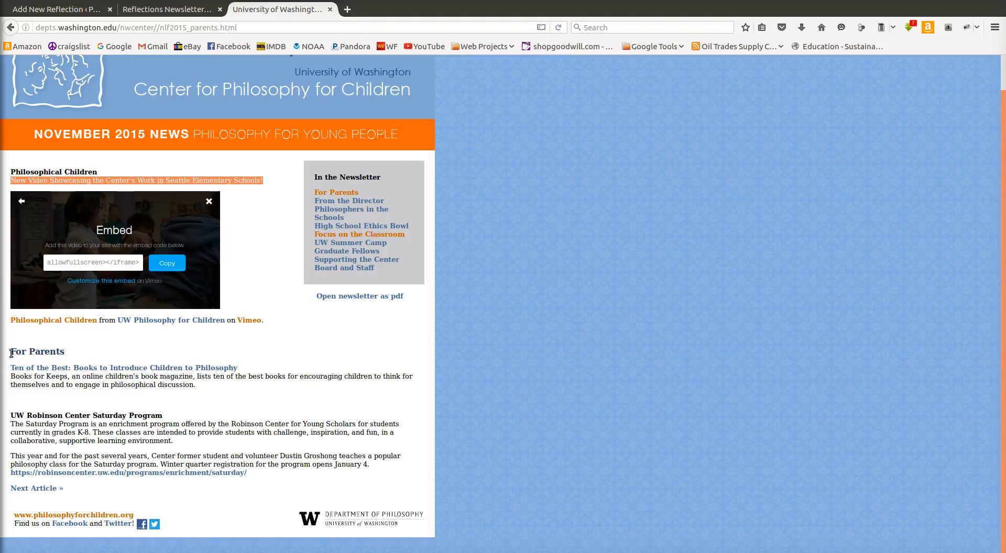
drag(10, 352, 250, 474)
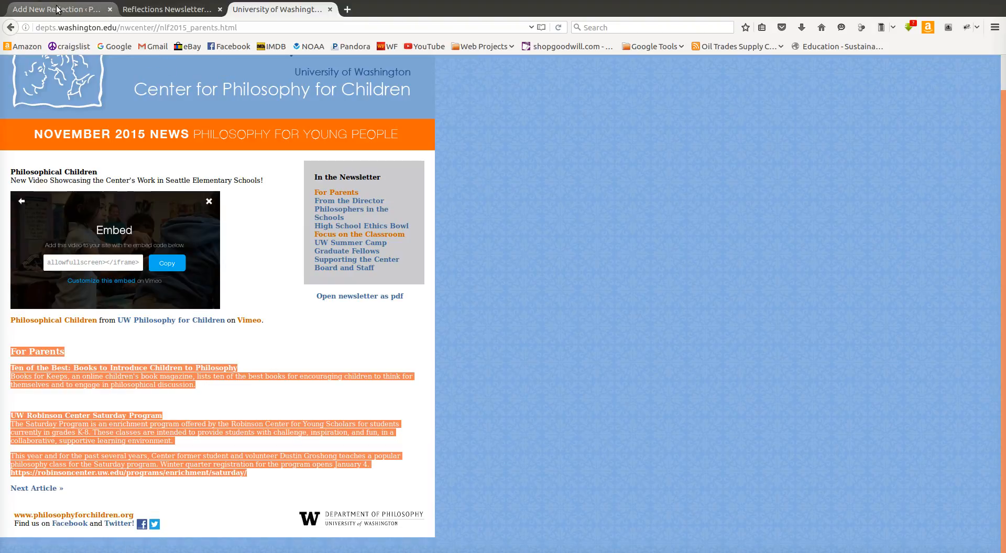
click(7, 365)
drag(10, 366, 119, 378)
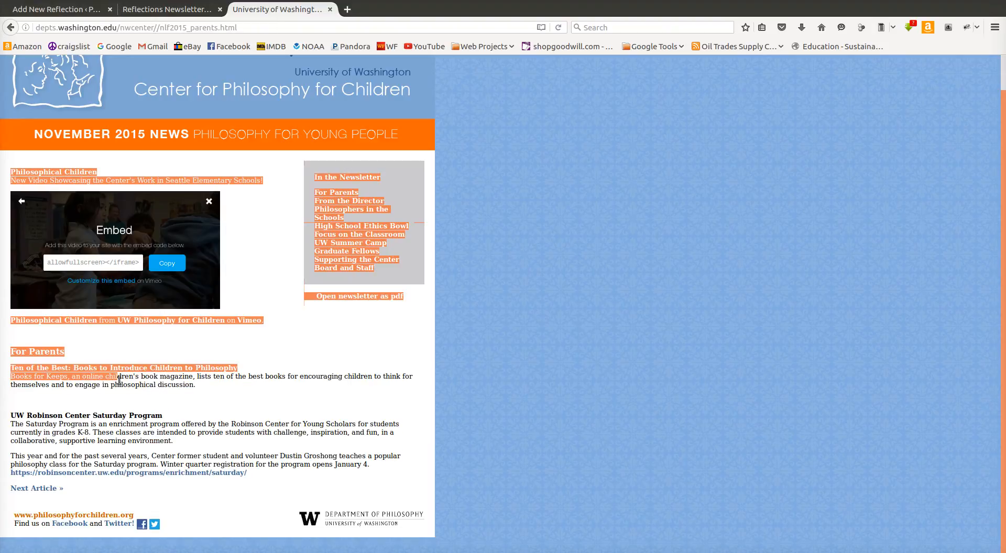
click(97, 358)
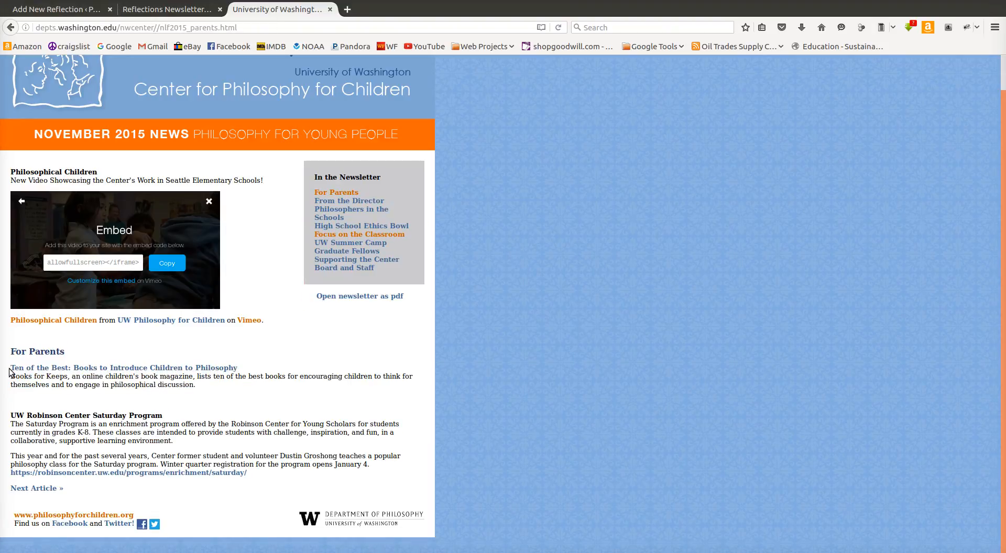
drag(25, 369, 11, 168)
drag(249, 474, 16, 372)
key(ctrl+c)
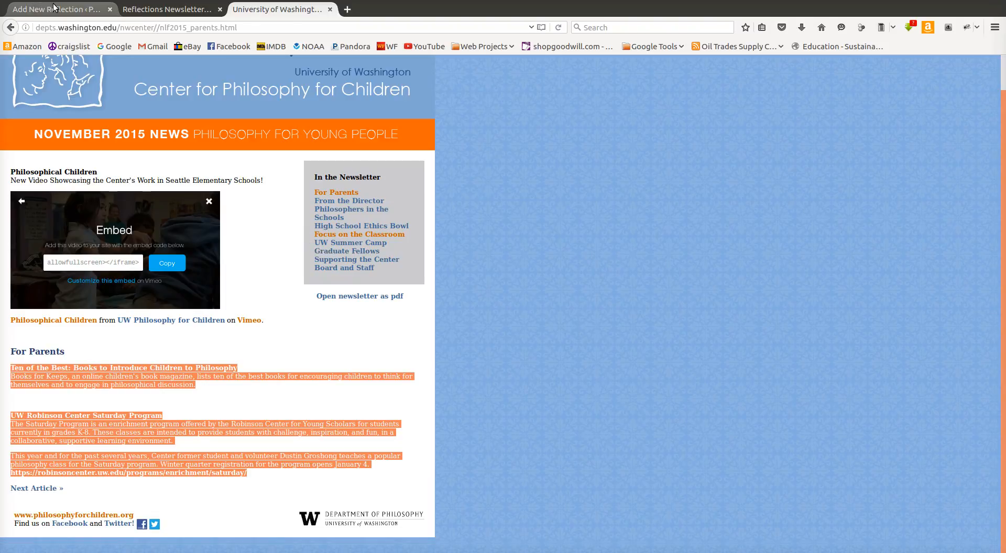
- Paste the article text into the new entry's section body and remove the blank paragraph above "UW Robinson Center Saturday Program"
click(96, 4)
key(ctrl+v)
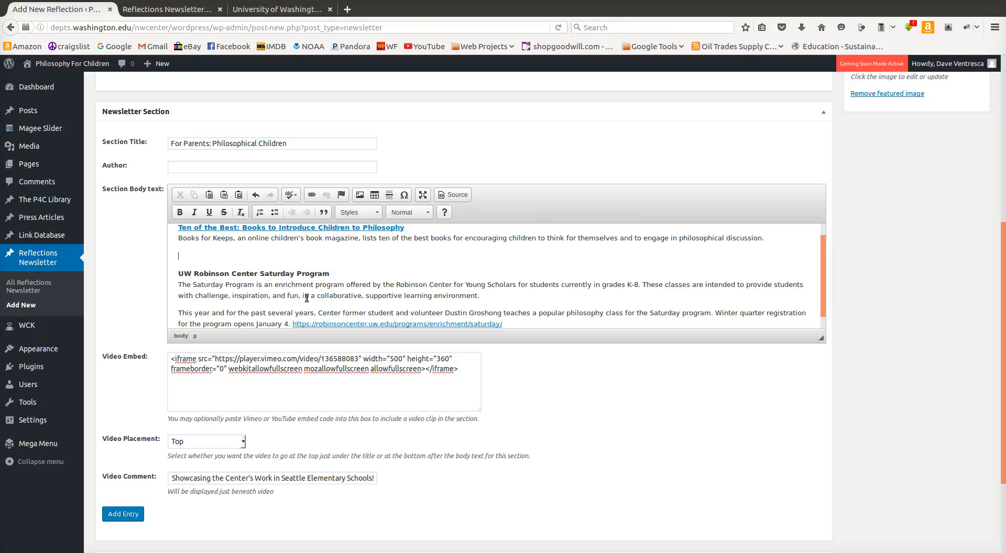
key(BackSpace)
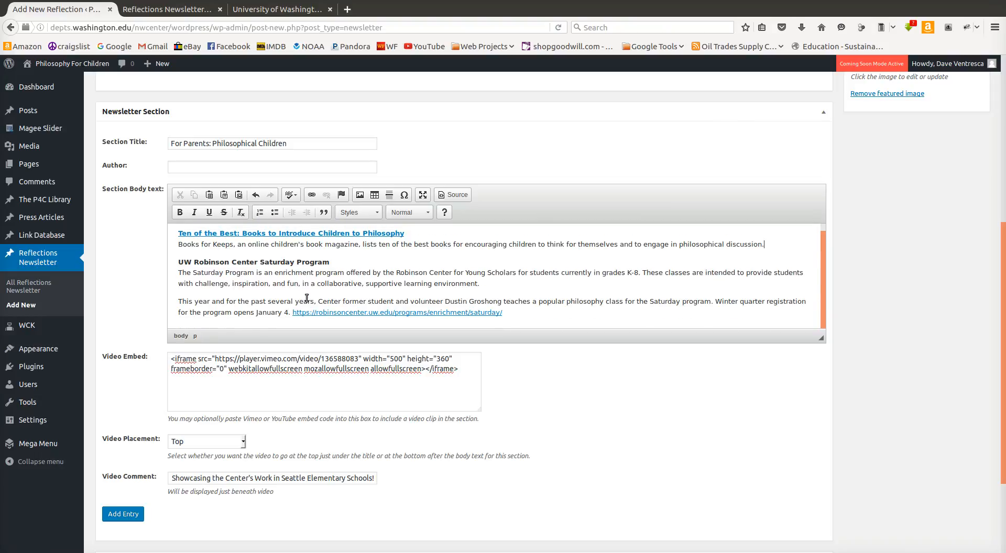
- Set the "Ten of the Best: Books to Introduce Children to Philosophy" link's target to New Window (_blank)
click(351, 232)
click(311, 195)
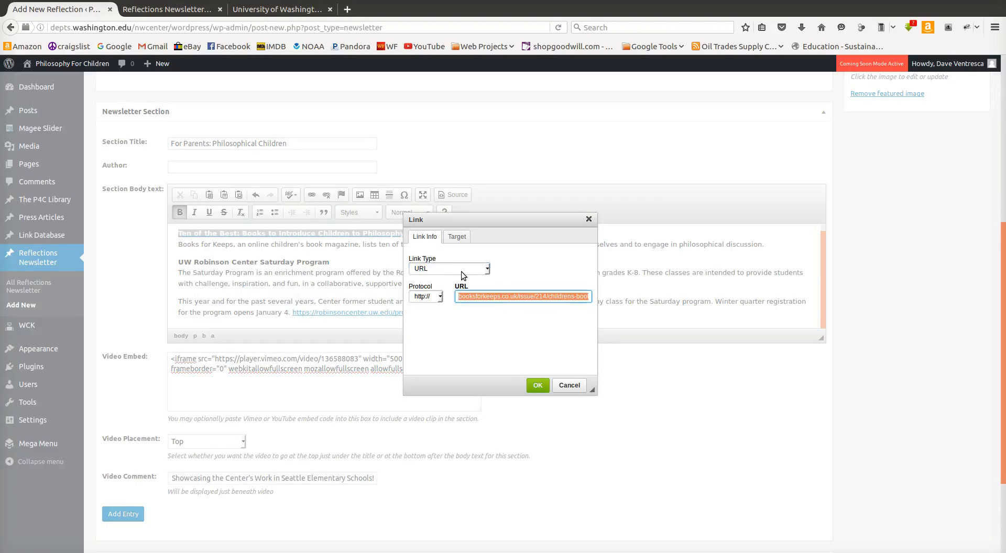
click(461, 270)
click(462, 271)
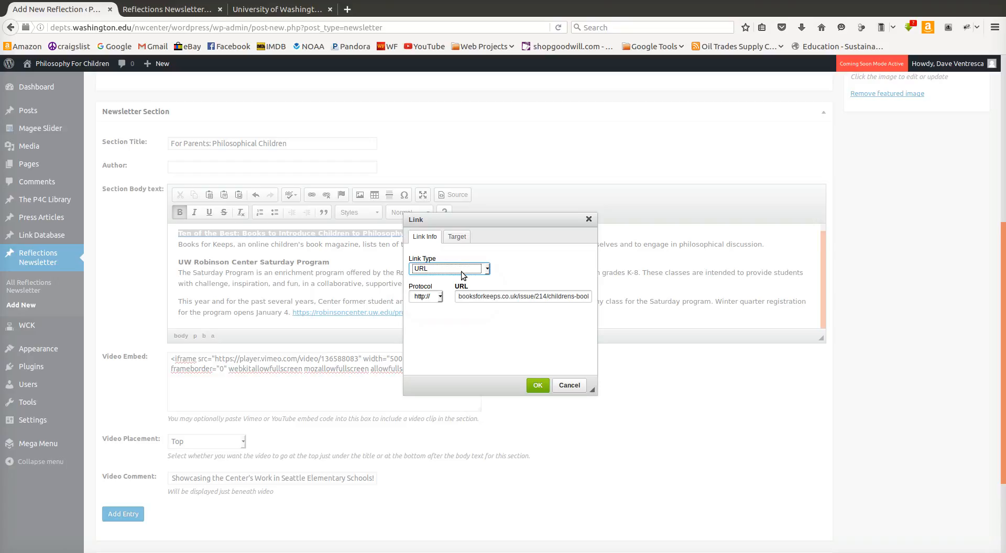
click(458, 239)
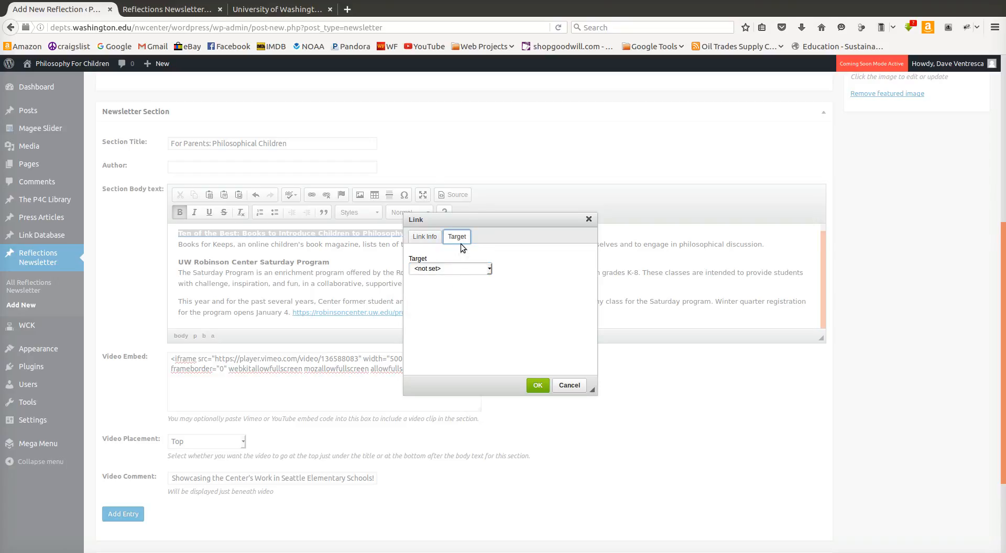
click(464, 267)
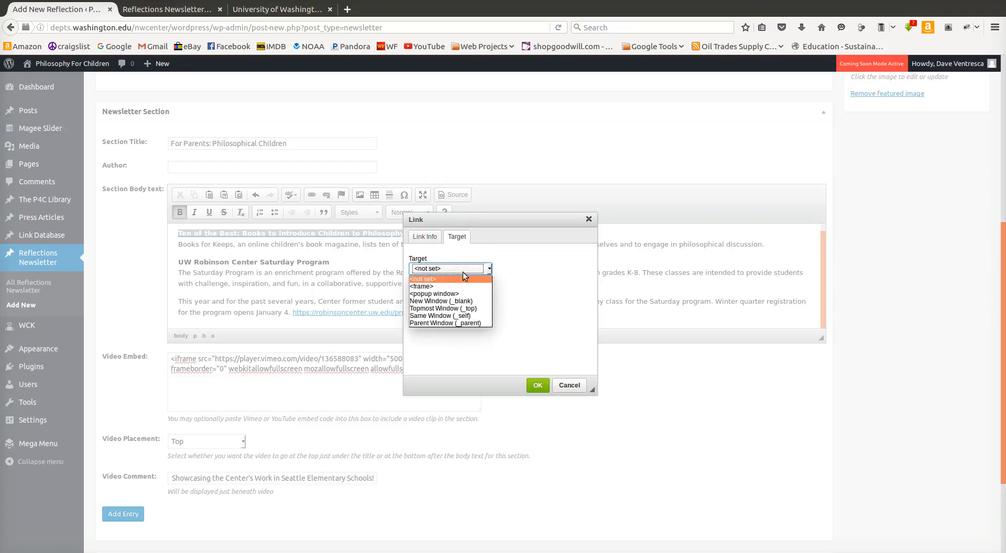
click(470, 301)
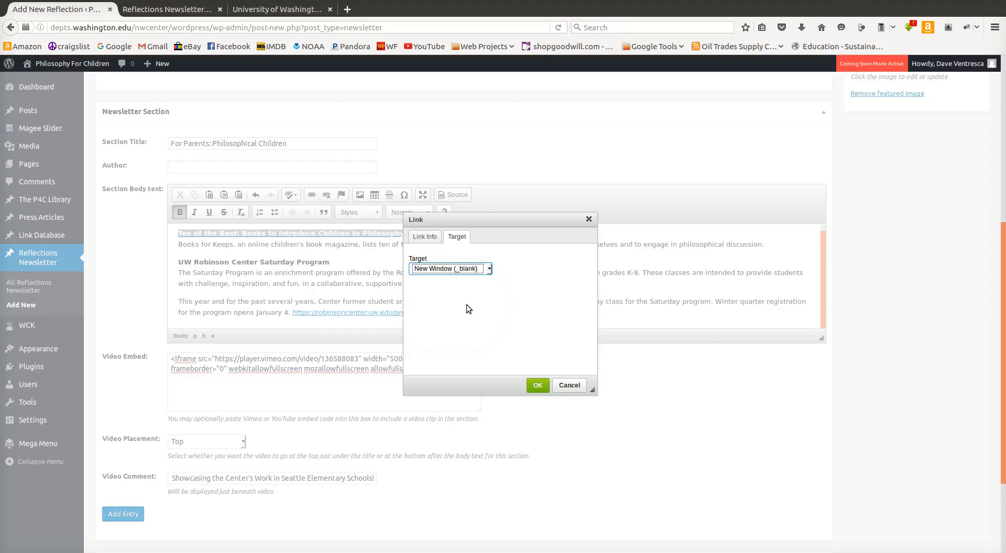
click(538, 387)
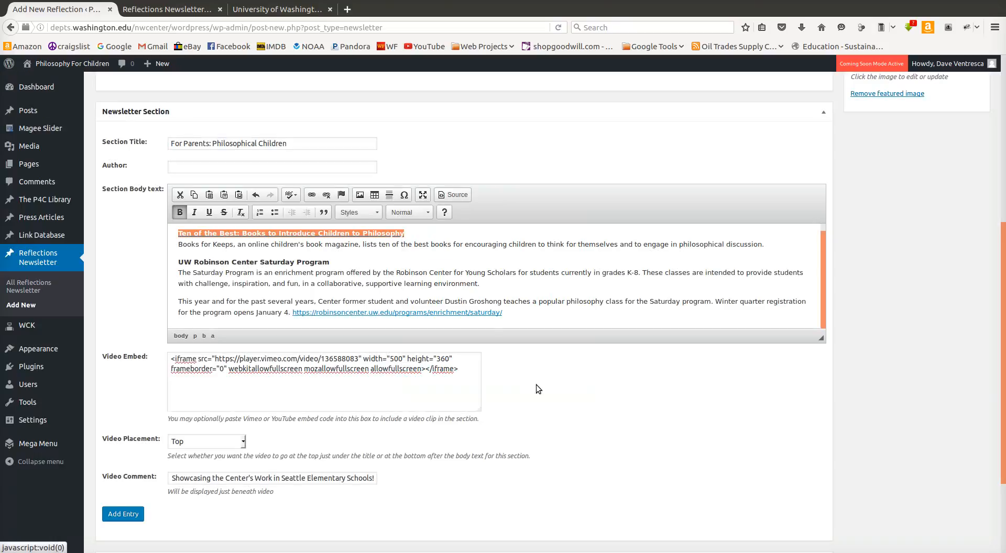
- Set the robinsoncenter.uw.edu Saturday Program link's target to New Window (_blank)
click(430, 312)
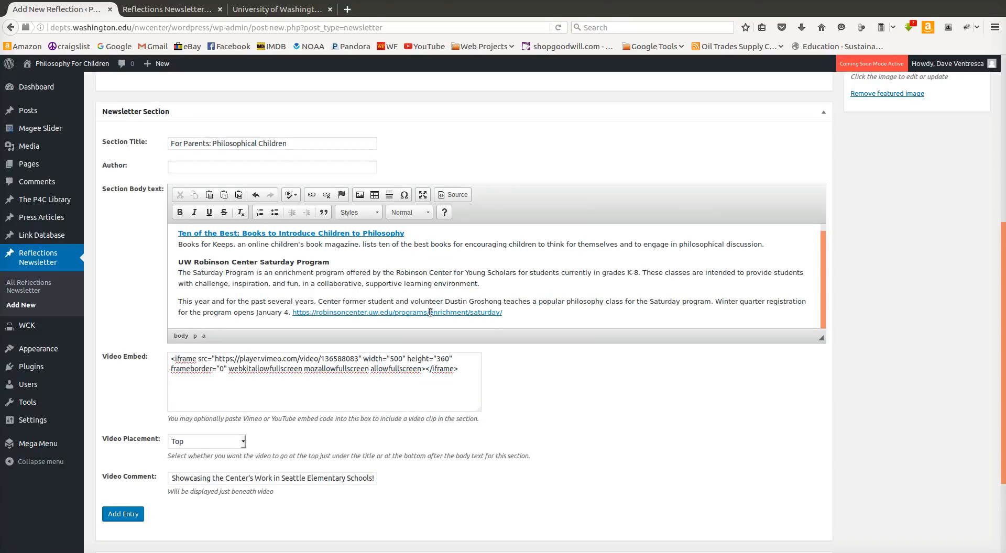
click(312, 195)
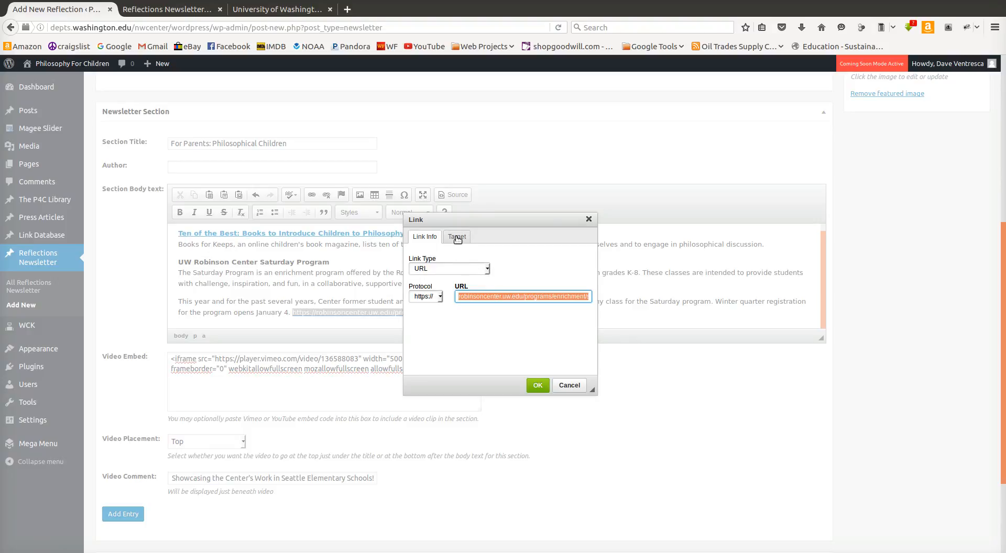
click(457, 237)
click(459, 269)
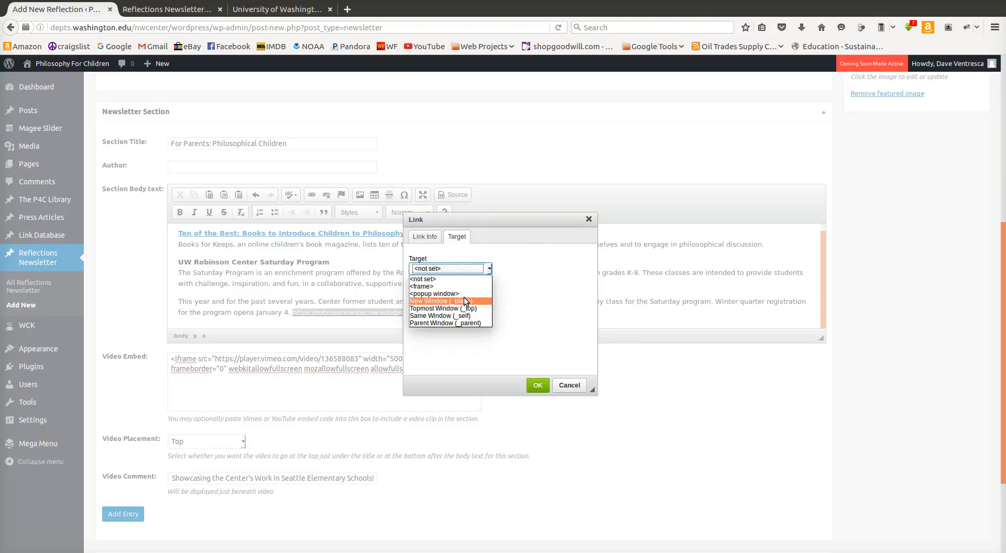
click(464, 301)
click(536, 382)
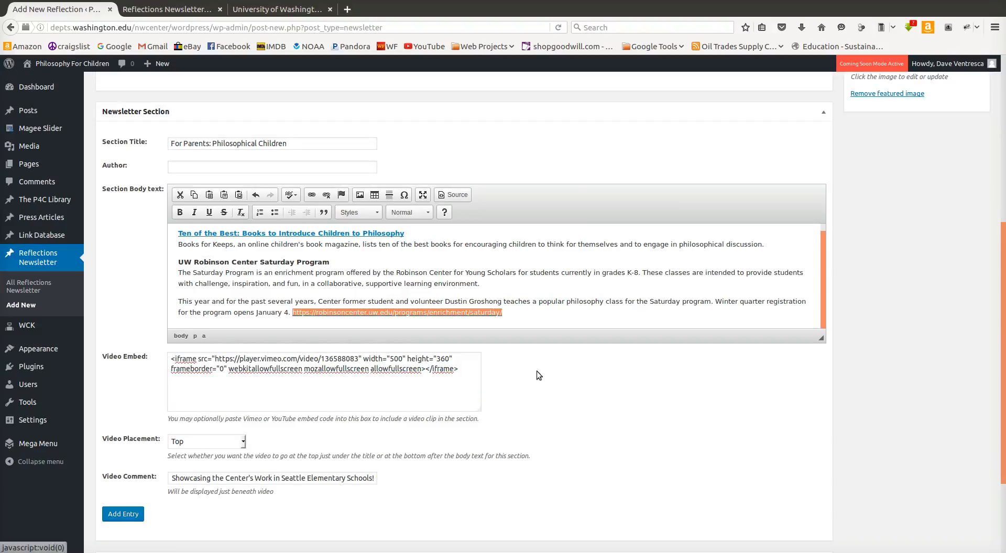
- Add the "For Parents: Philosophical Children" section as a newsletter entry and review its listed content
scroll(555, 278, up, 1)
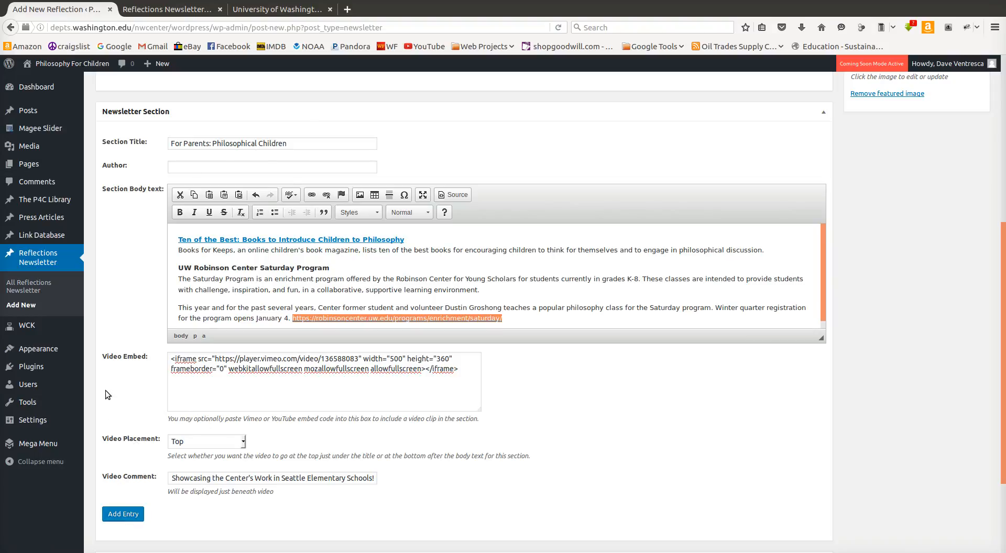
click(125, 519)
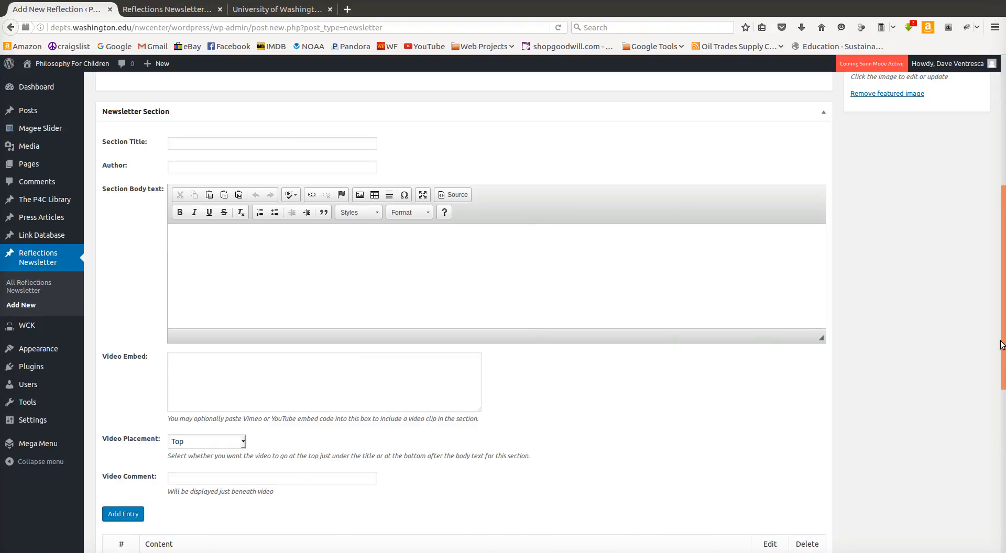
scroll(881, 336, down, 7)
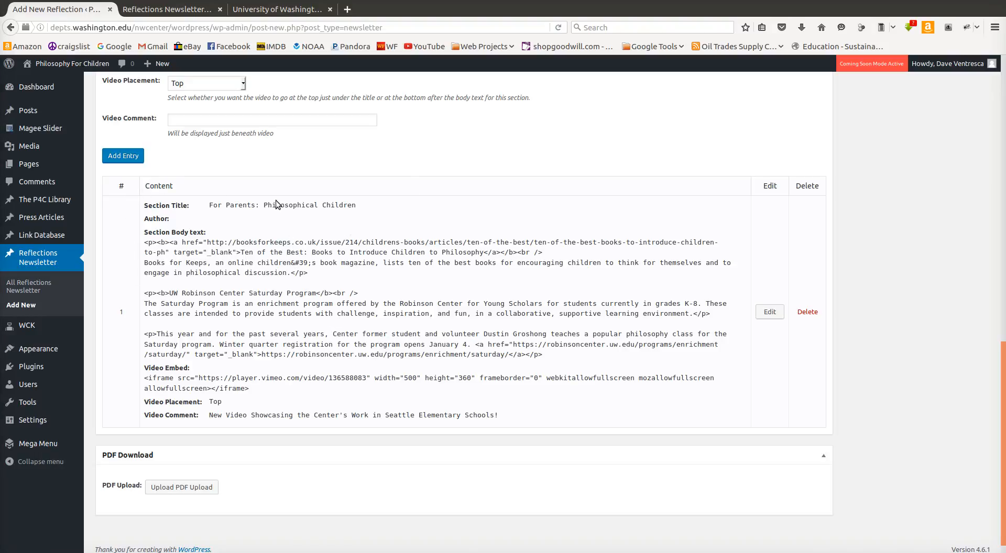
scroll(426, 277, up, 5)
scroll(427, 276, up, 5)
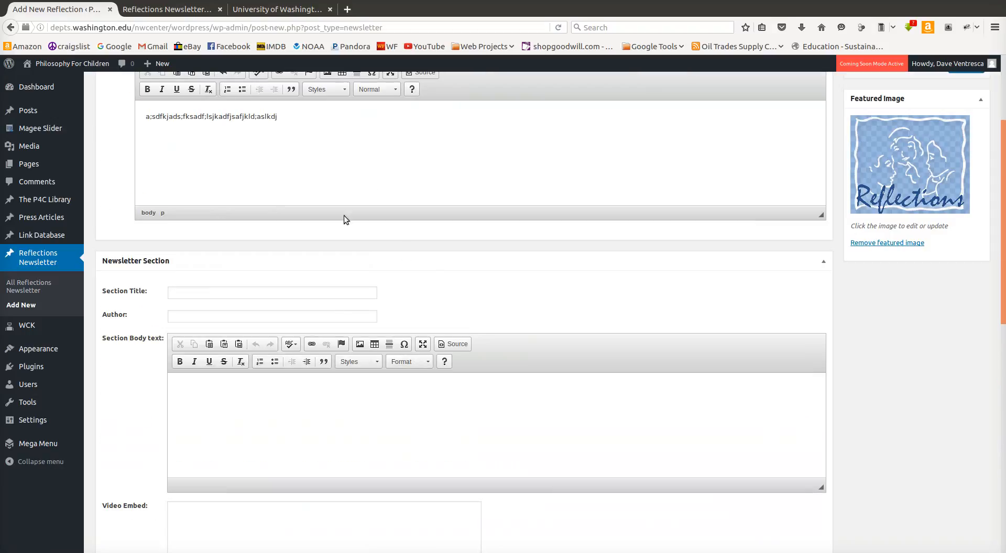
scroll(252, 262, down, 5)
scroll(253, 261, down, 5)
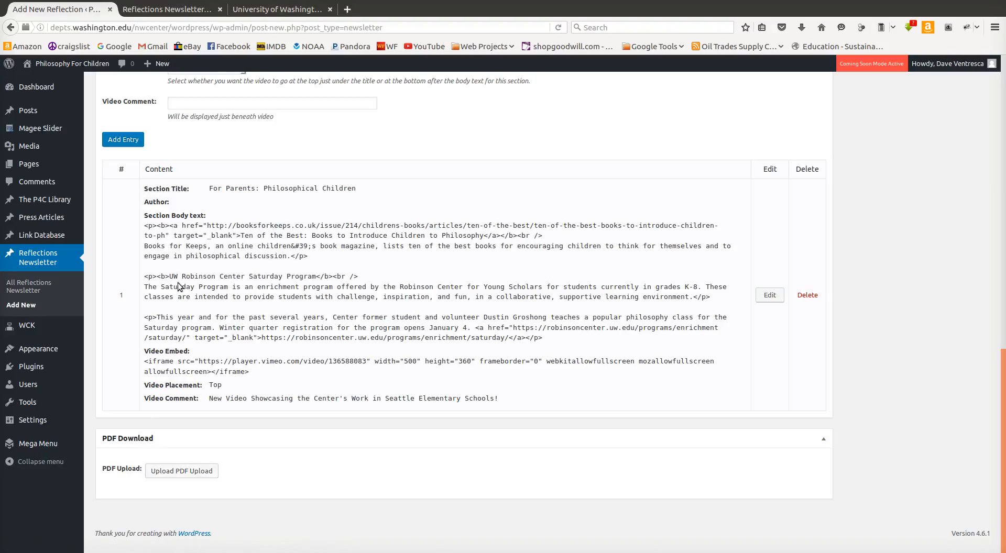
- Open the PDF version of the Fall 2015 newsletter from the old site and save PFC_NEWSLETTER_2015_fall.pdf to the computer
click(286, 9)
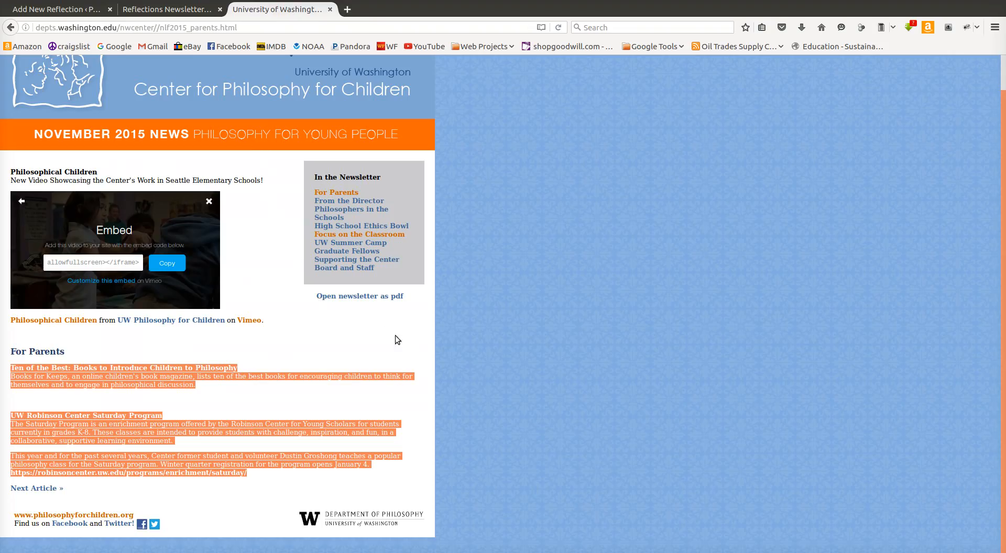
click(346, 296)
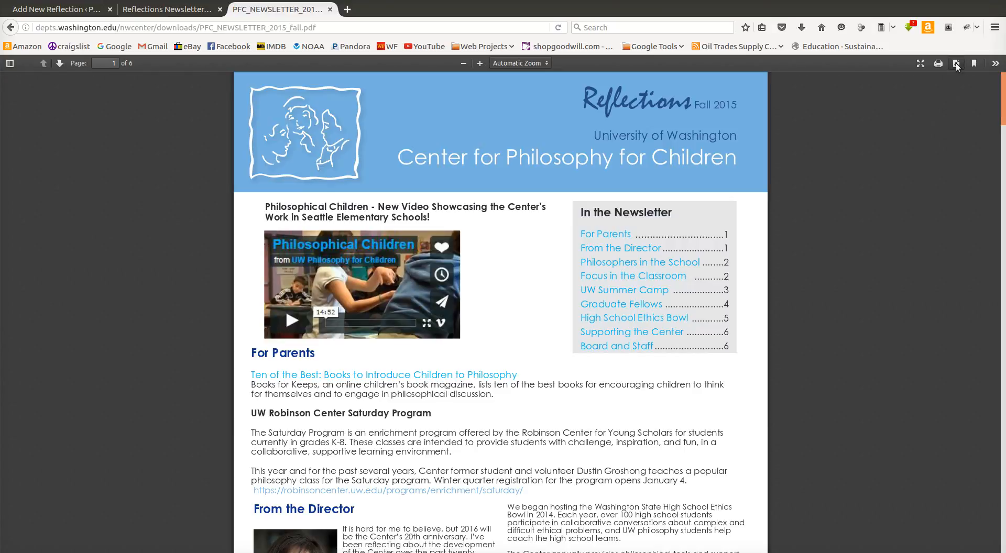
click(956, 64)
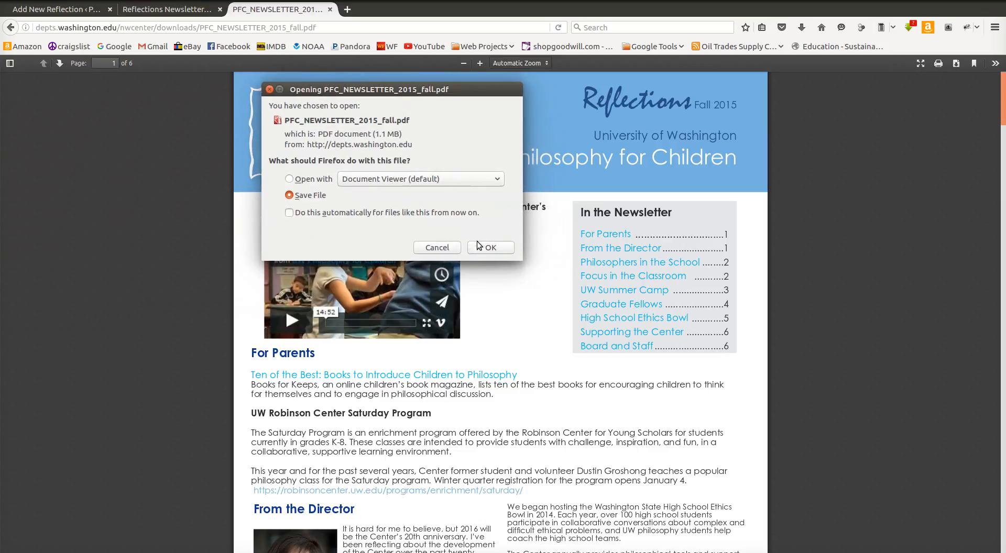
click(485, 251)
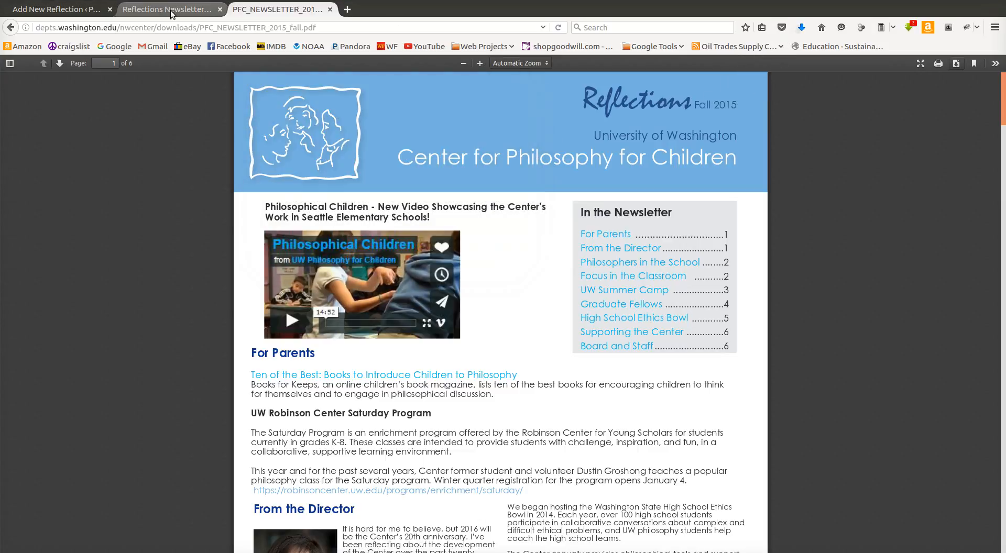
- Upload PFC_NEWSLETTER_2015_fall.pdf from Downloads and attach it as the new entry's PDF download
click(68, 14)
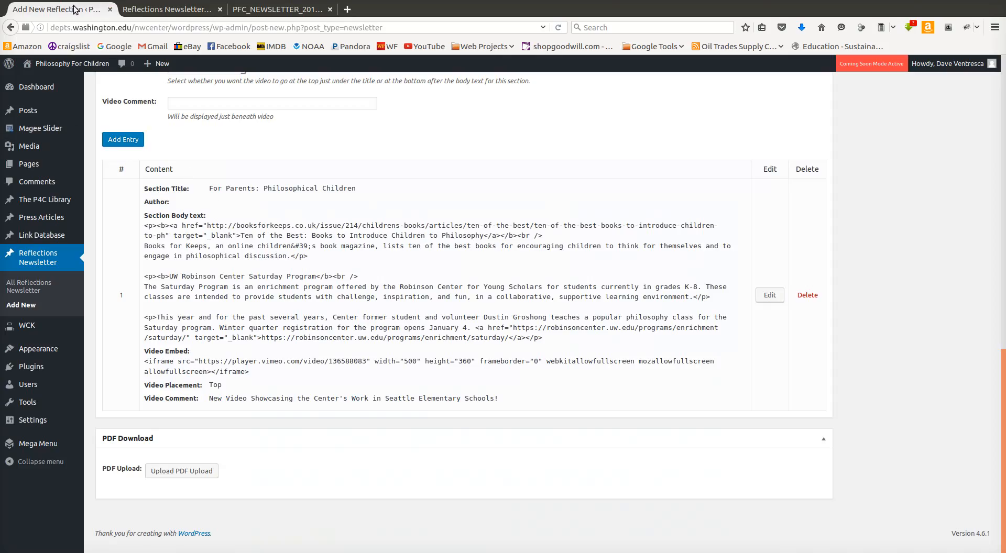
click(181, 471)
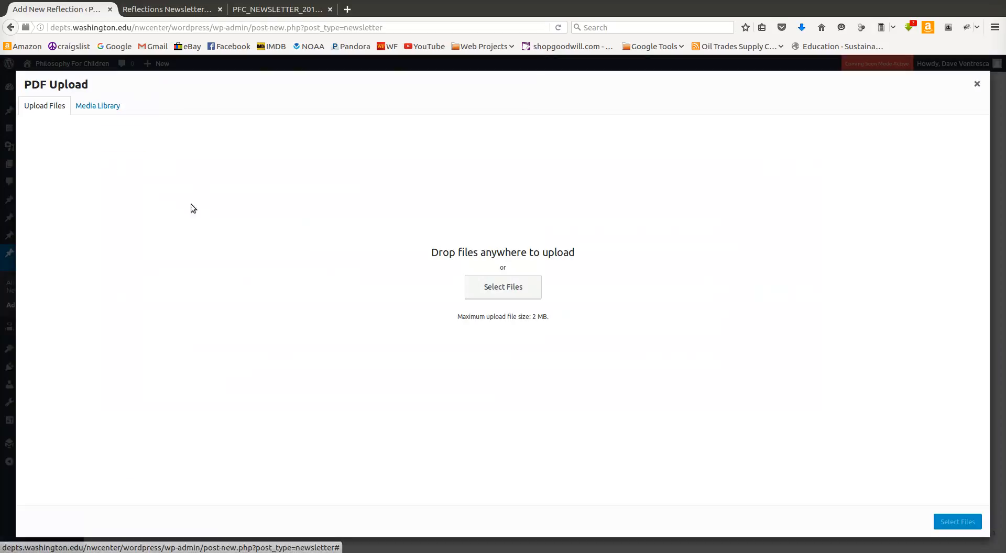
click(505, 289)
click(304, 185)
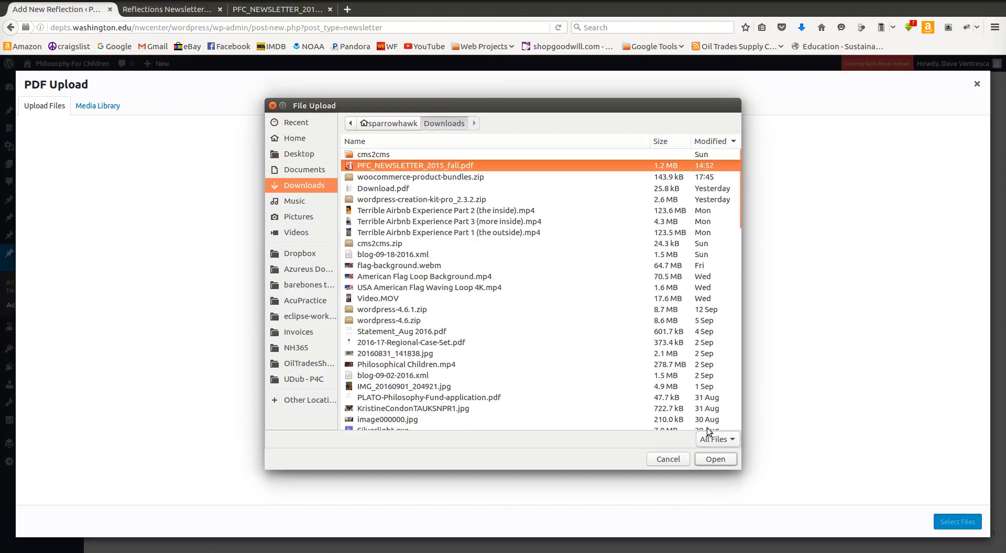
click(715, 459)
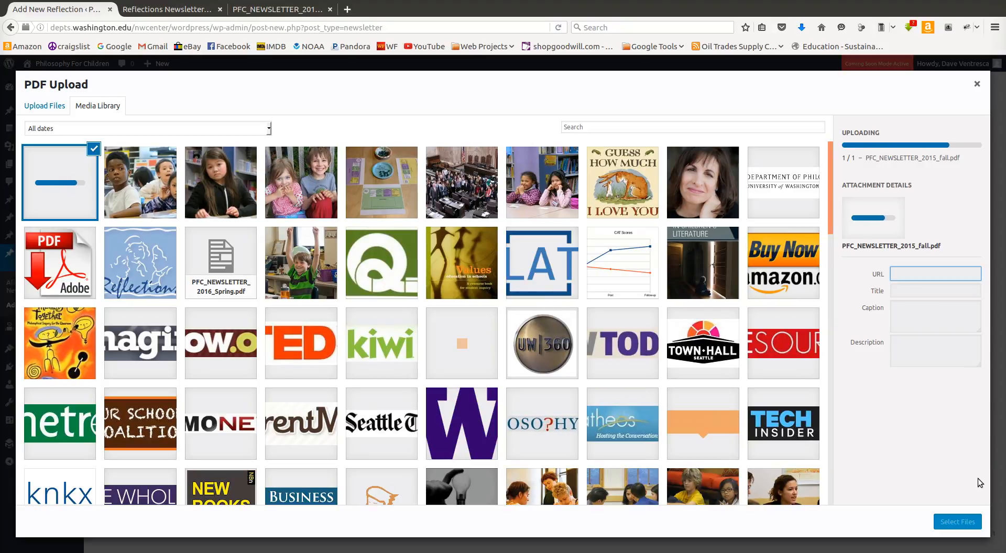
click(964, 524)
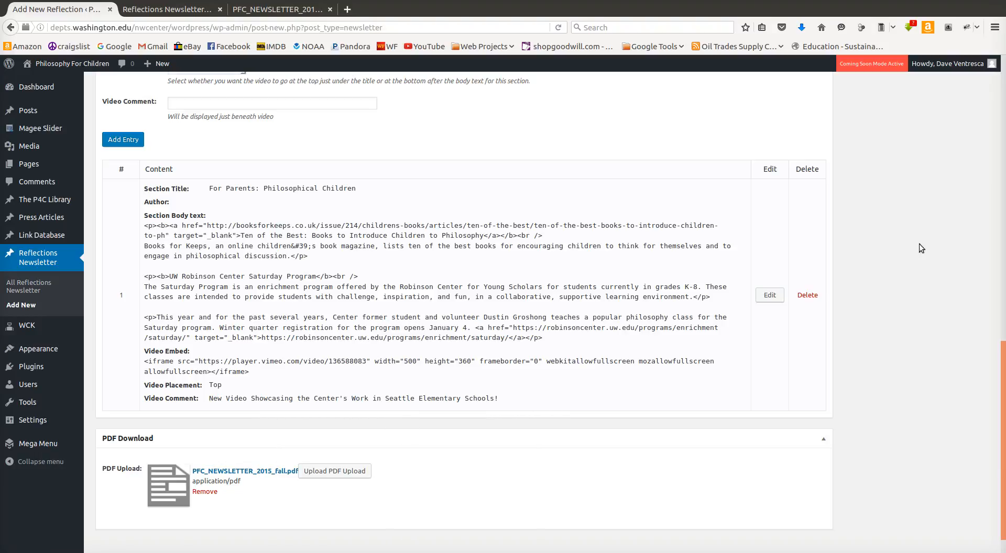
- Return from the PDF to the old newsletter's web pages and open the From the Director article
scroll(899, 312, up, 8)
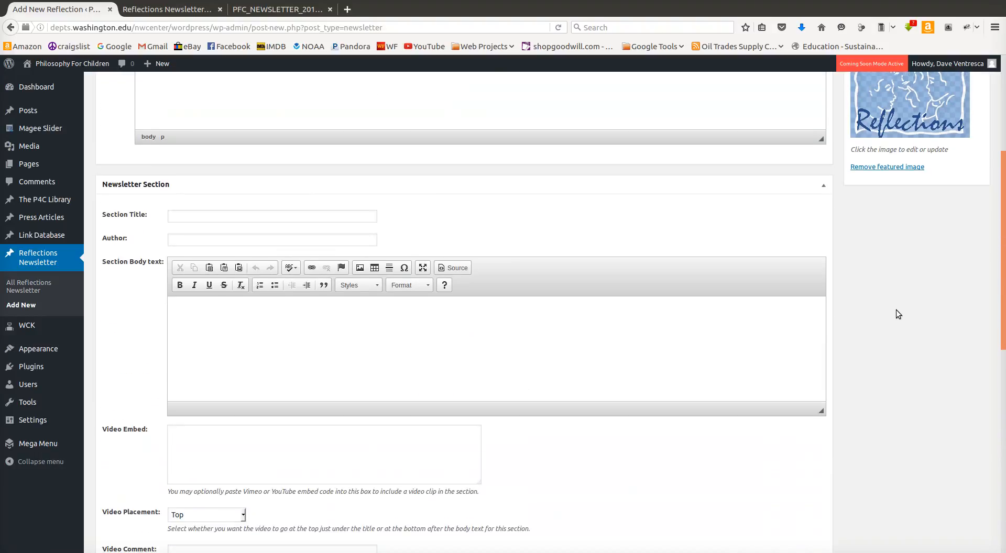
click(278, 9)
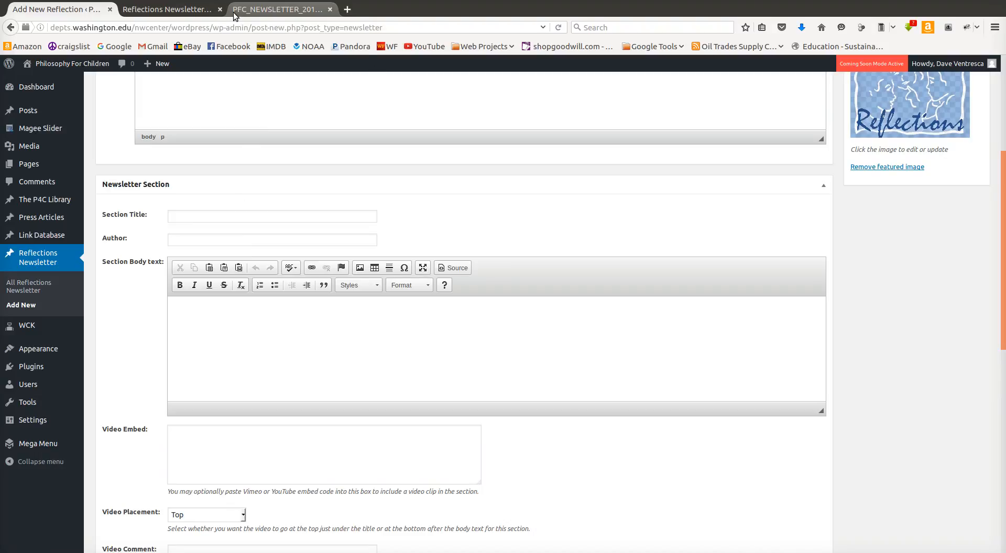
click(11, 27)
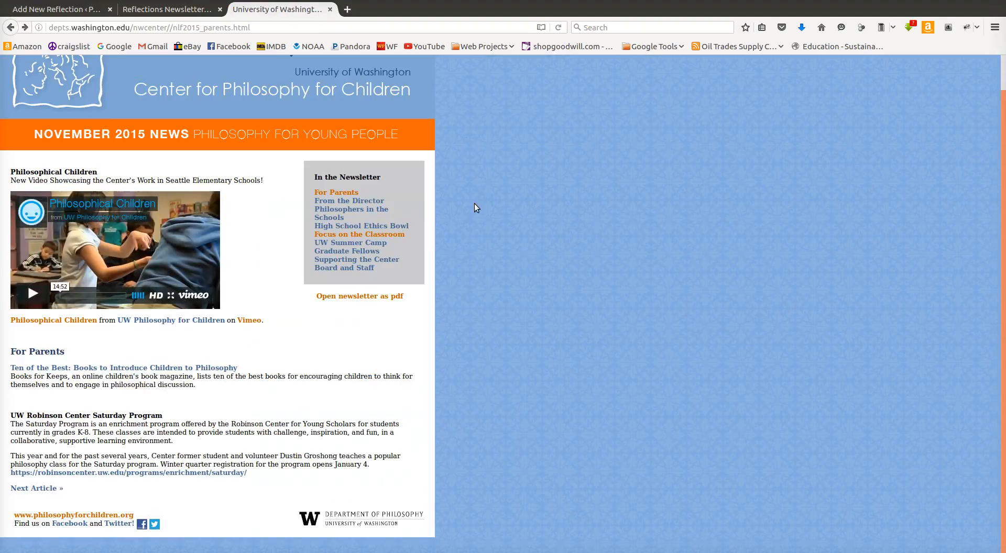
click(354, 202)
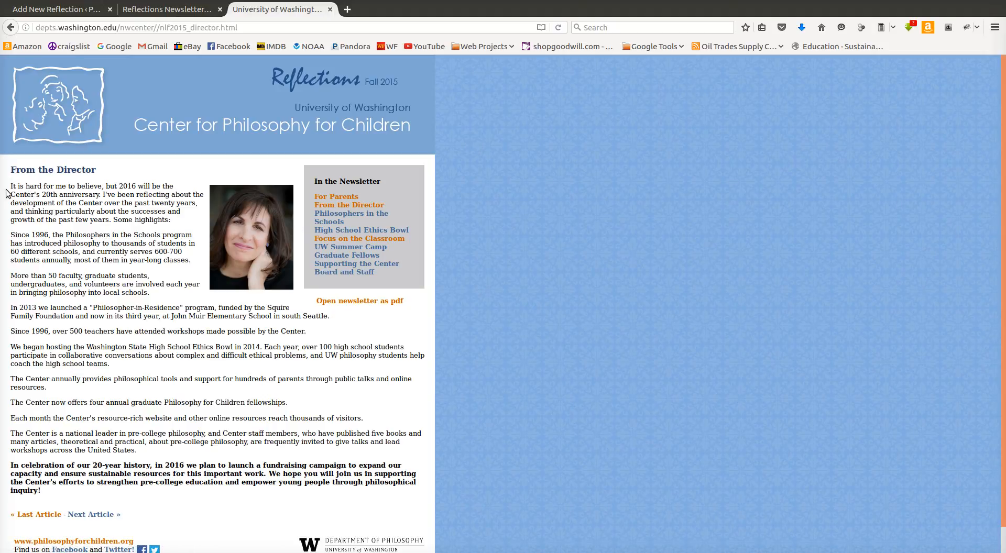
- Copy the full text of the From the Director article from the old site and return to the new newsletter entry's editor
drag(15, 187, 239, 496)
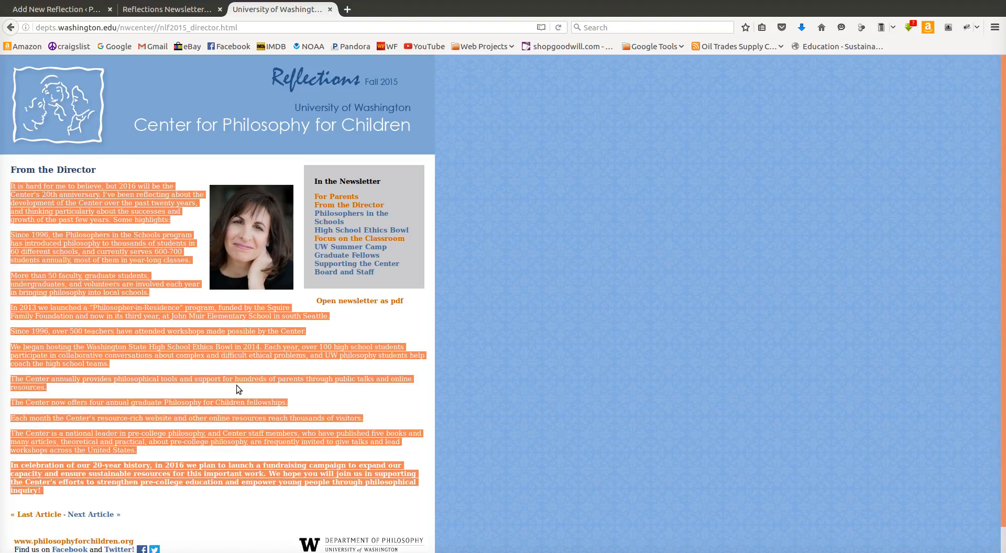
click(158, 13)
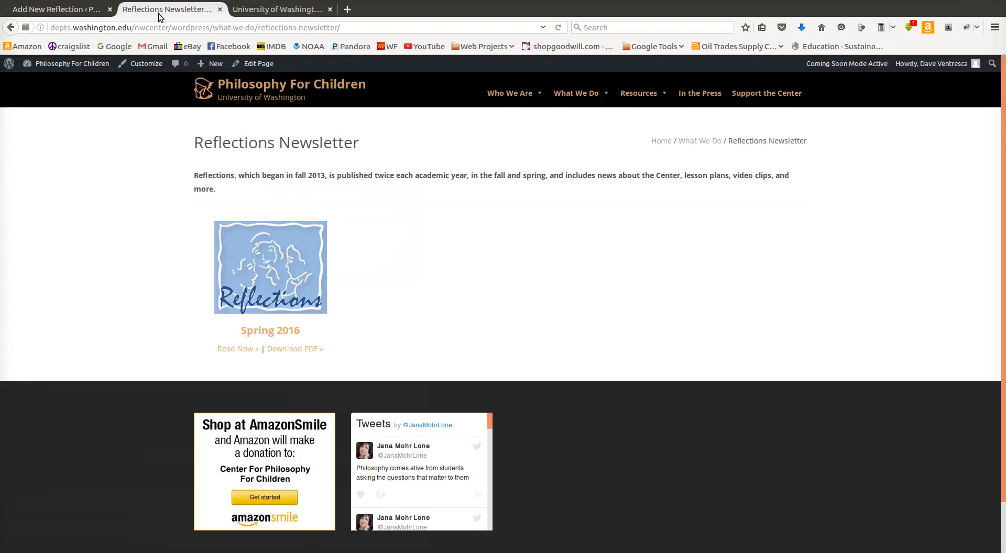
click(47, 9)
scroll(189, 242, up, 5)
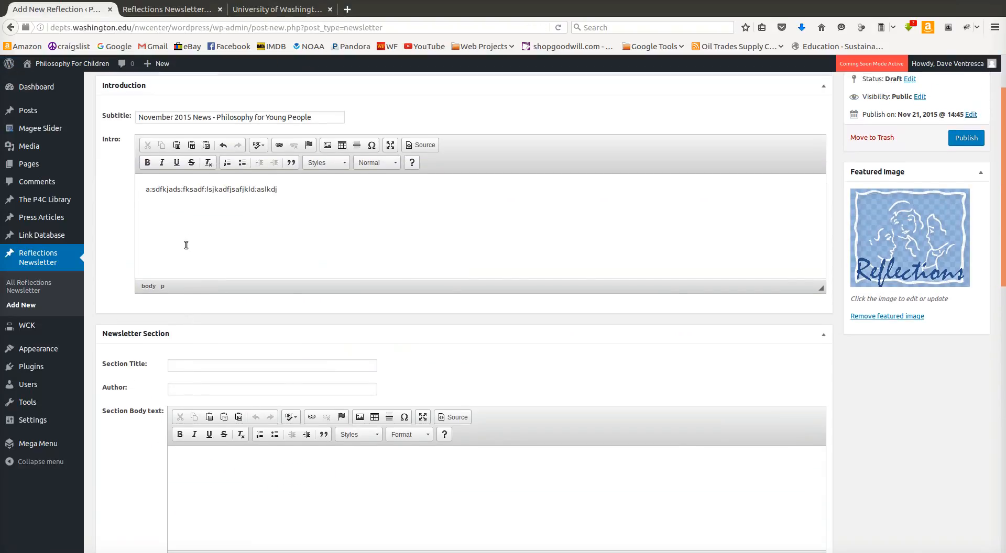
- Title the new section "From the Director", enter the author's full name, and paste the copied article as the section body text
scroll(191, 314, down, 1)
click(187, 336)
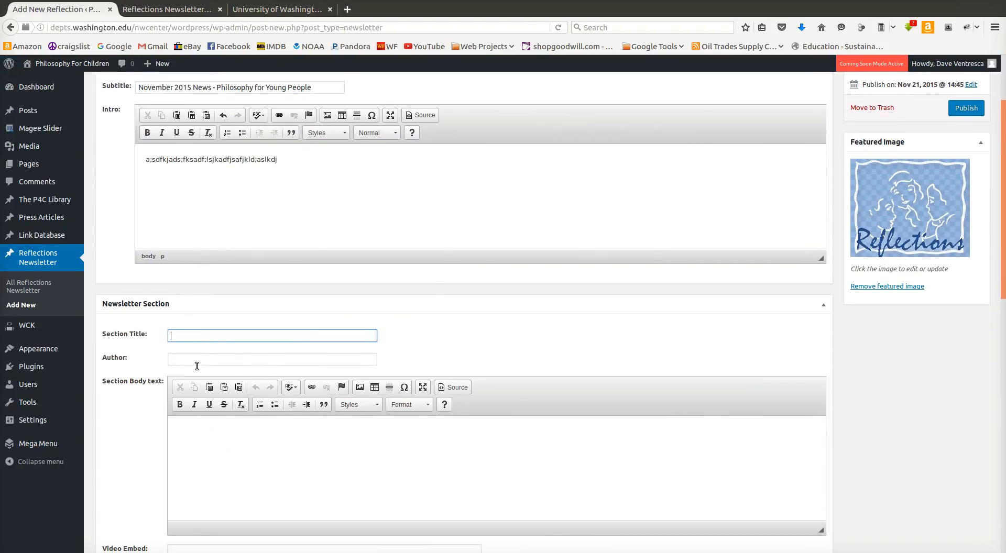
text(From the Director)
click(197, 365)
text(Jana)
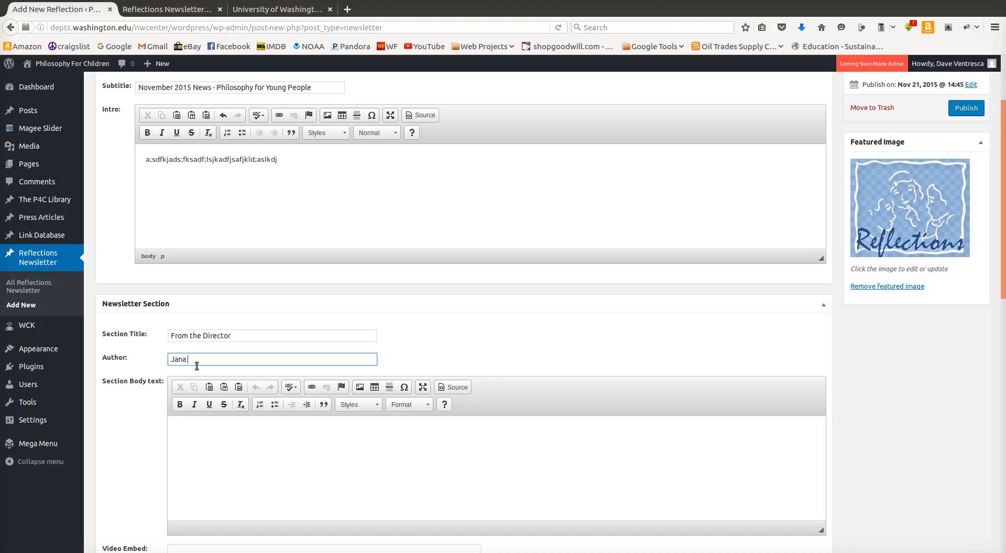
text( Mohr Lone)
key(Tab)
key(ctrl+v)
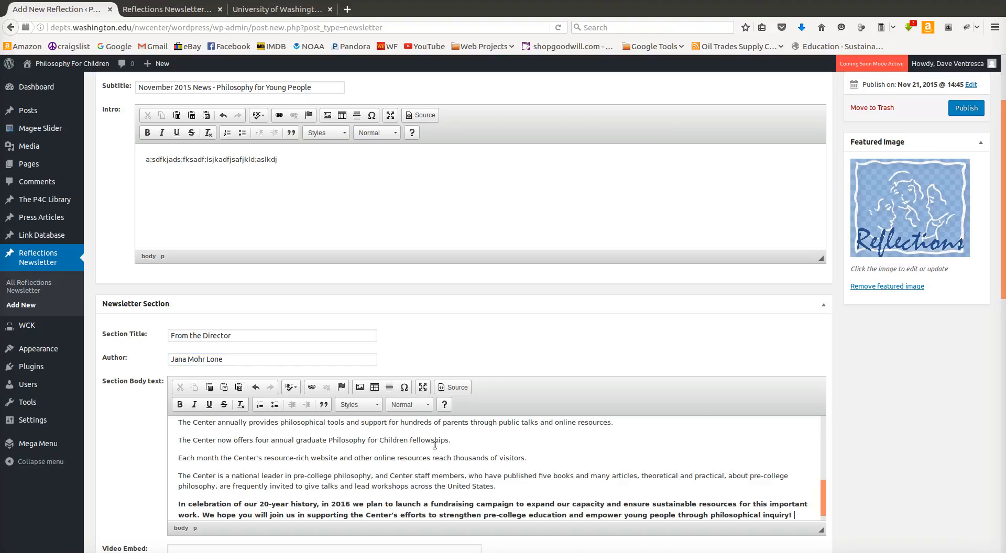
- Copy the director's portrait from the old article and paste it after "thinking particularly" in the first paragraph of the section body
scroll(424, 447, down, 1)
scroll(819, 446, down, 4)
scroll(828, 445, down, 1)
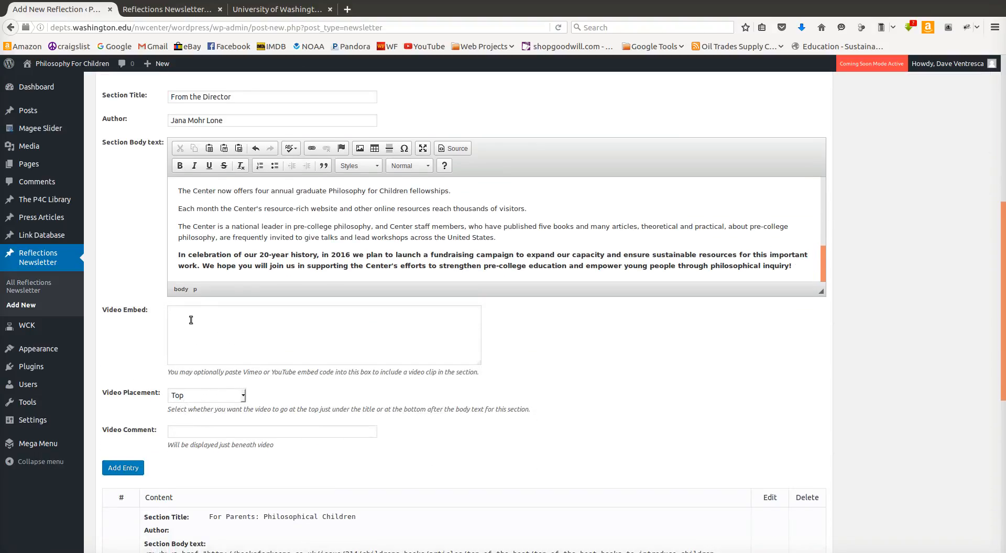
scroll(173, 312, up, 3)
click(278, 9)
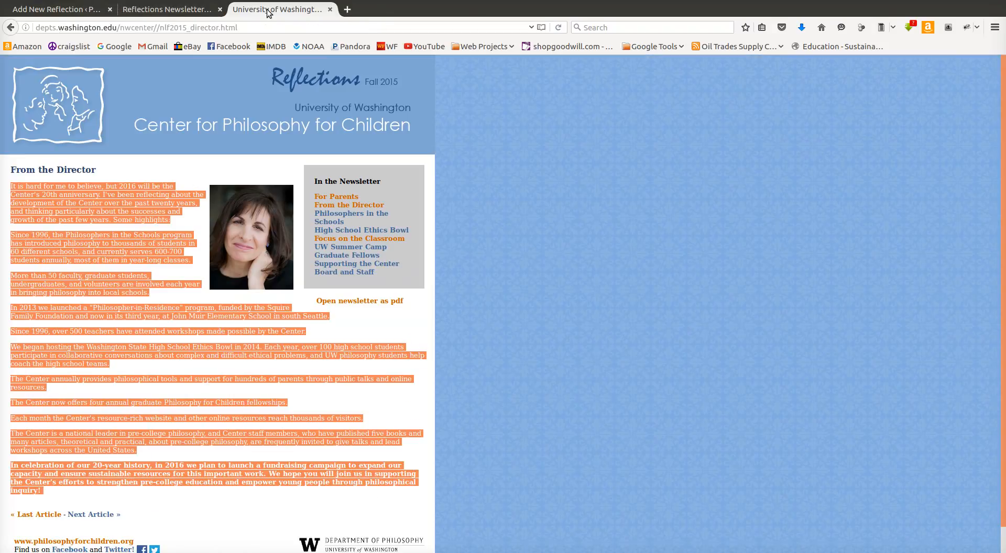
right_click(244, 227)
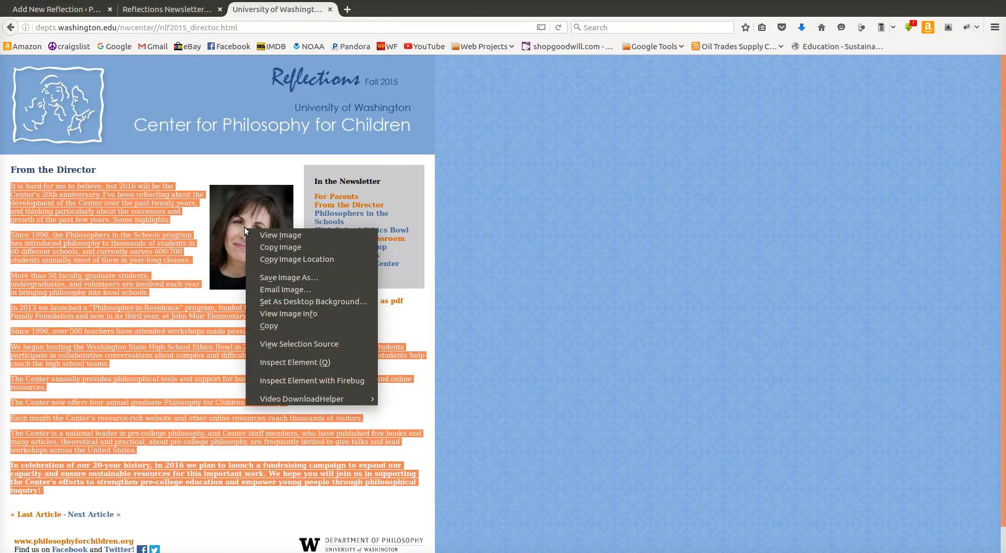
click(285, 248)
click(53, 8)
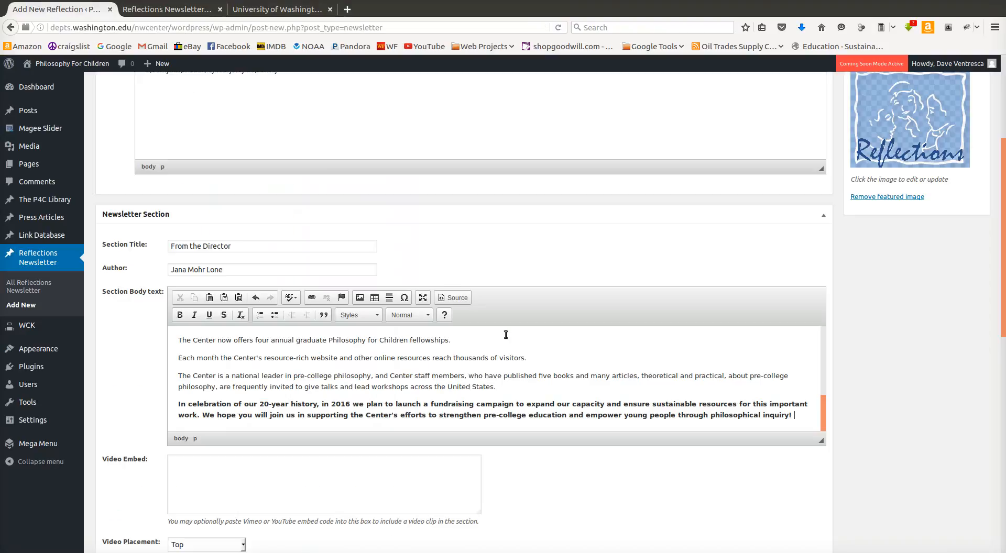
scroll(746, 367, up, 5)
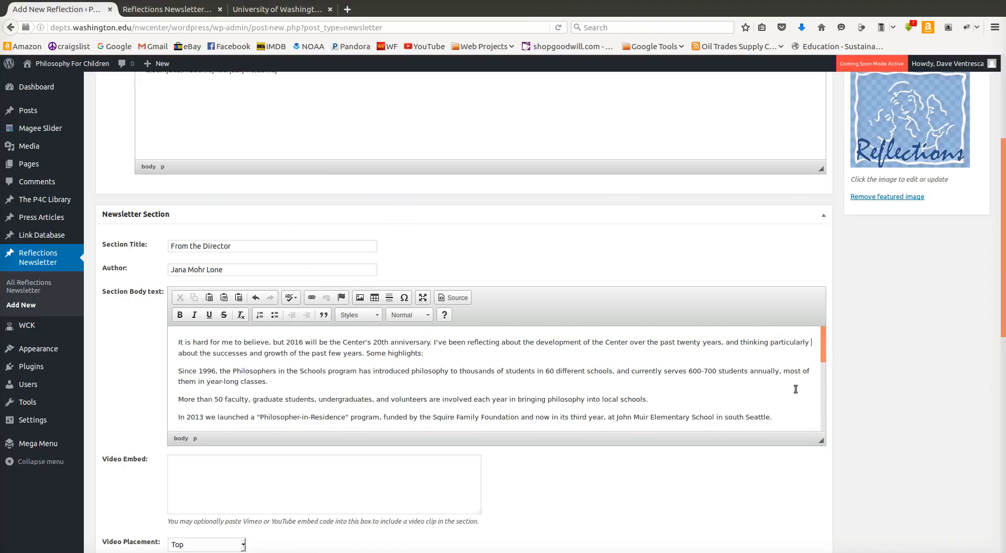
key(ctrl+v)
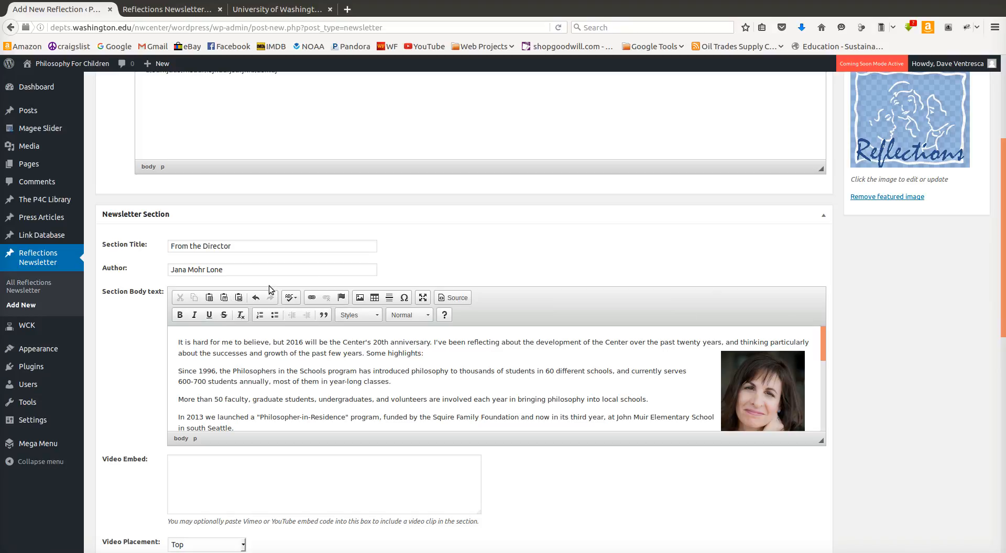
- Add the From the Director section as a newsletter entry and publish the Fall 2015 newsletter
scroll(902, 341, down, 5)
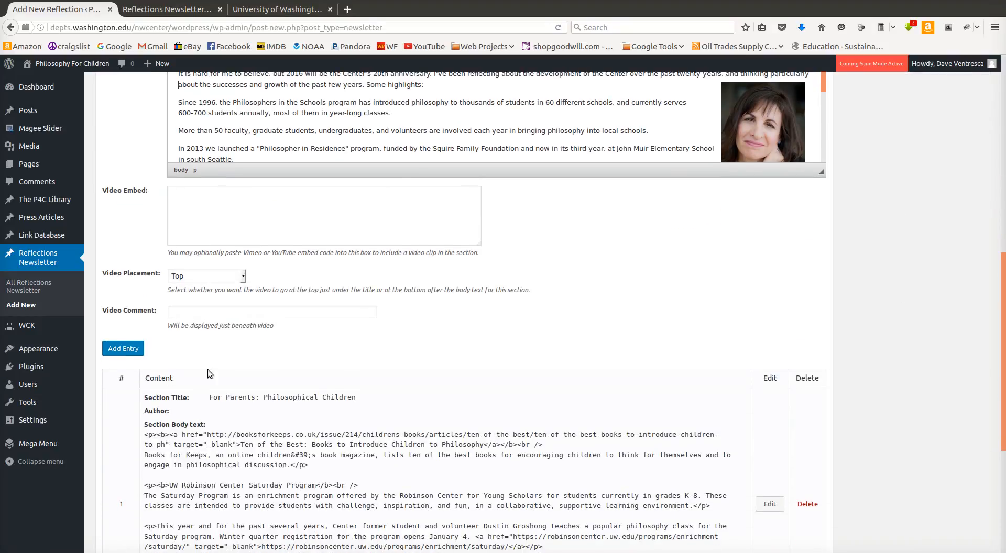
click(125, 352)
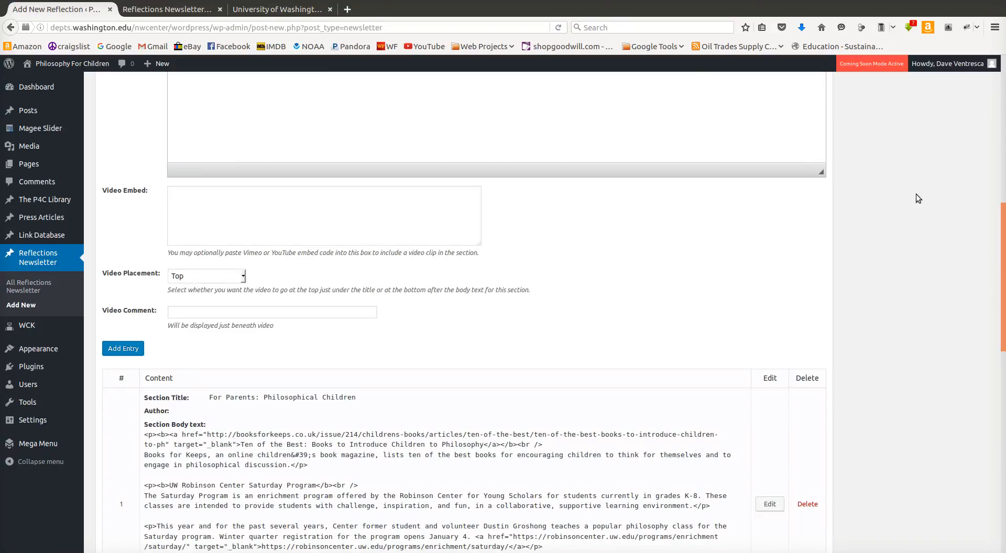
scroll(916, 195, up, 8)
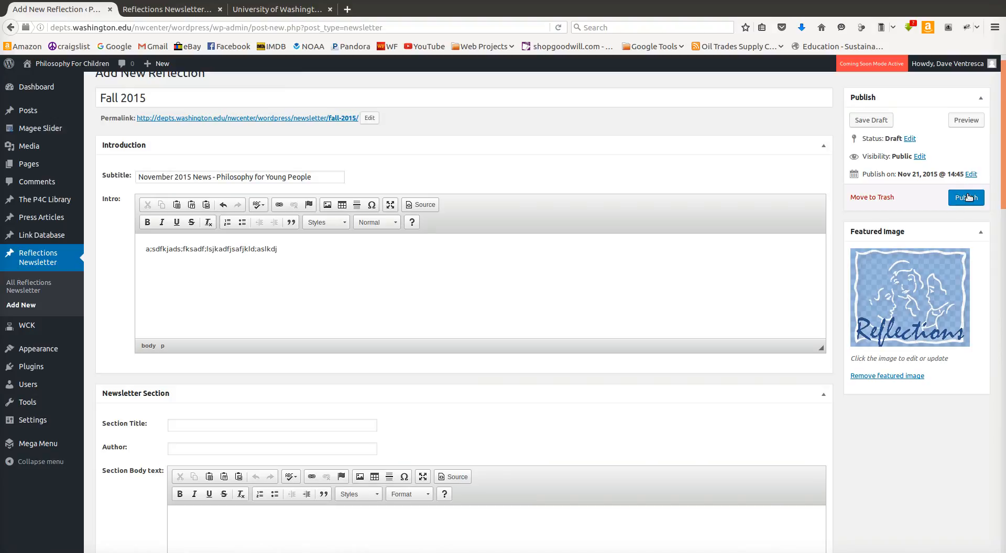
scroll(930, 190, down, 6)
scroll(928, 186, down, 15)
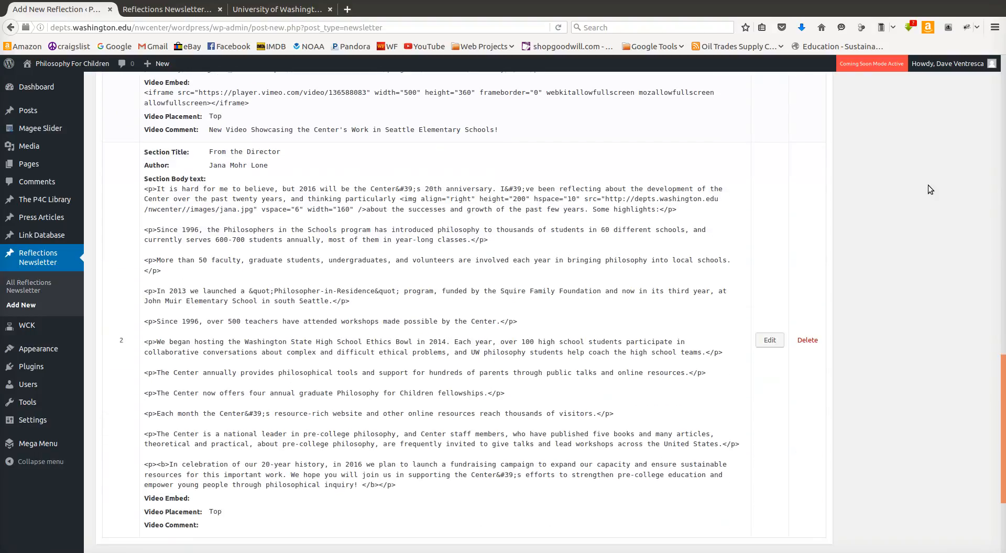
scroll(929, 184, up, 20)
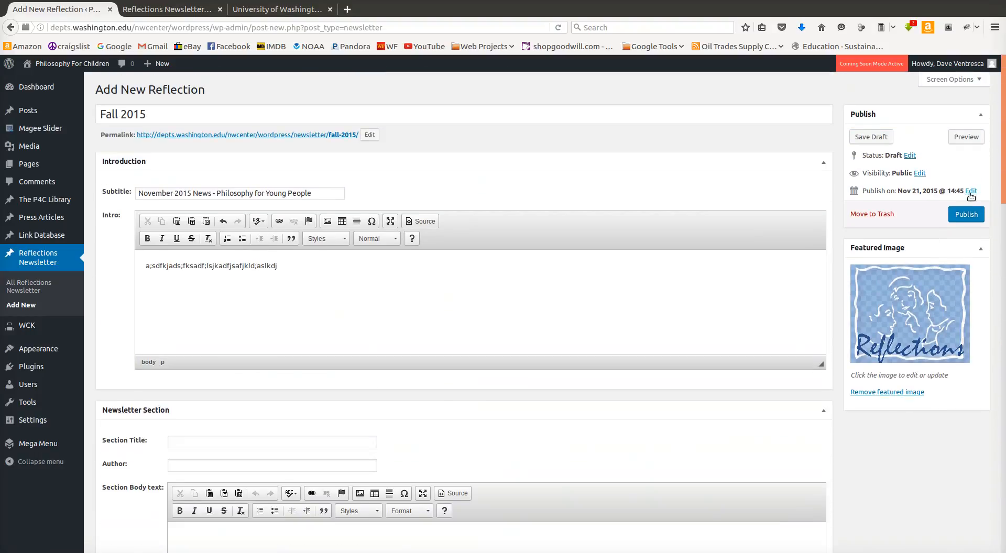
click(967, 215)
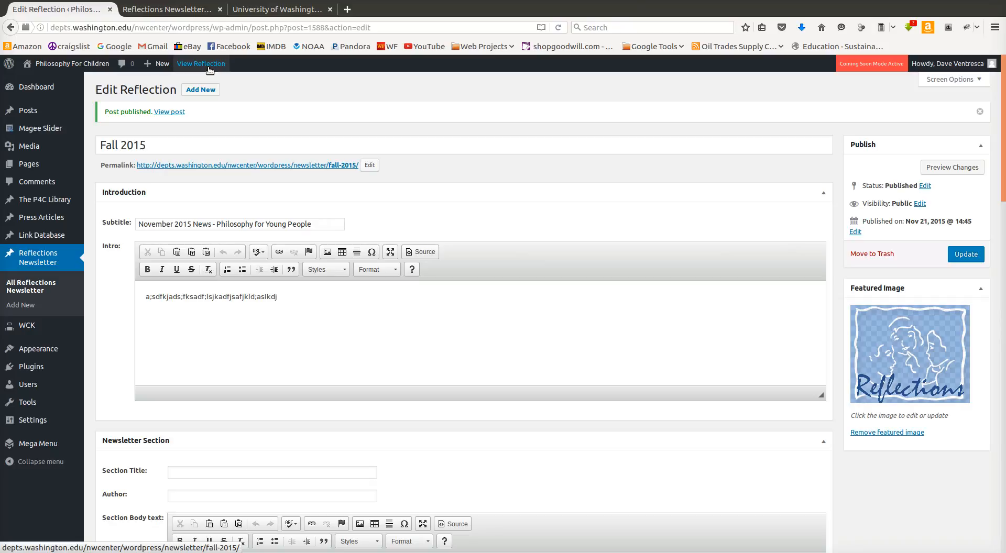
- View the published Fall 2015 newsletter in a separate tab, check its intro text, and test the PDF download
middle_click(209, 69)
click(184, 10)
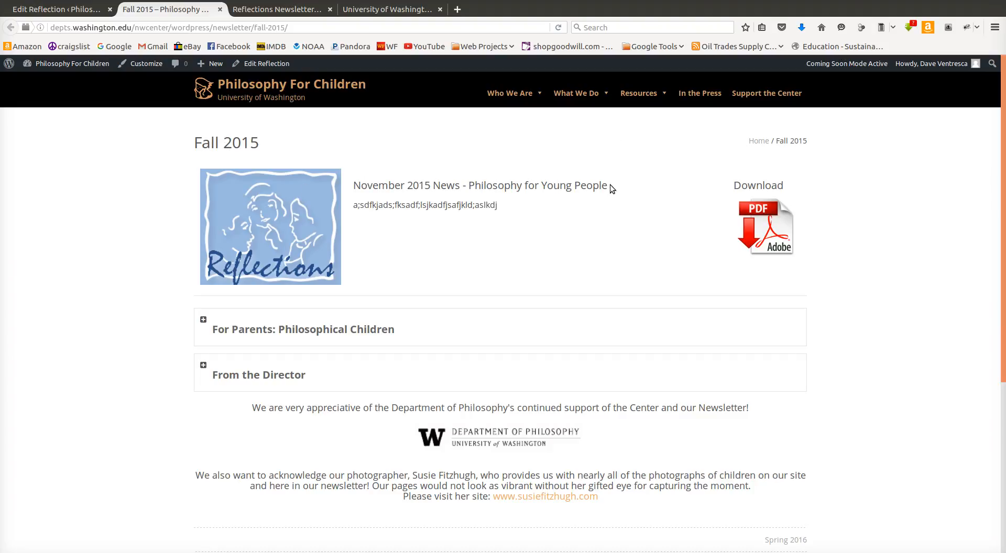
drag(354, 205, 476, 204)
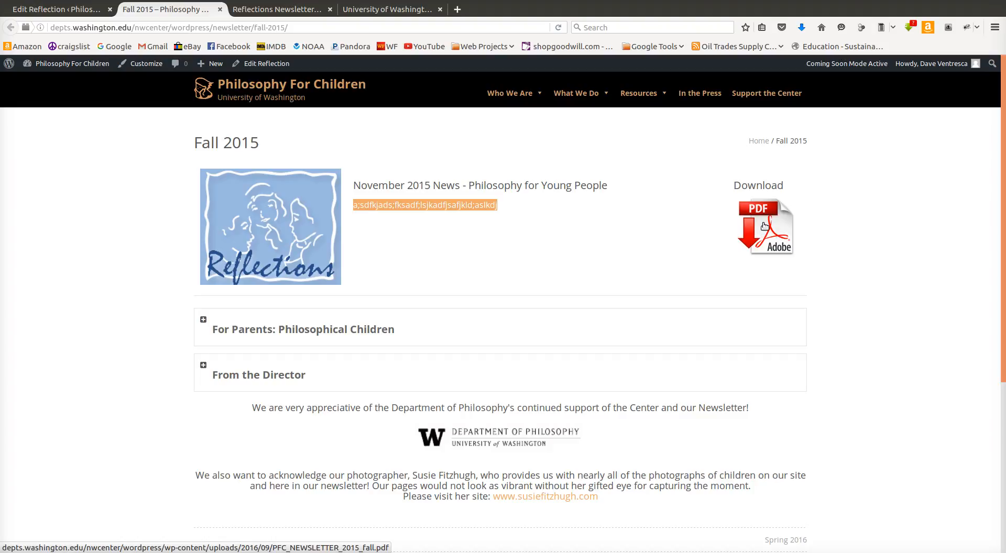
click(765, 226)
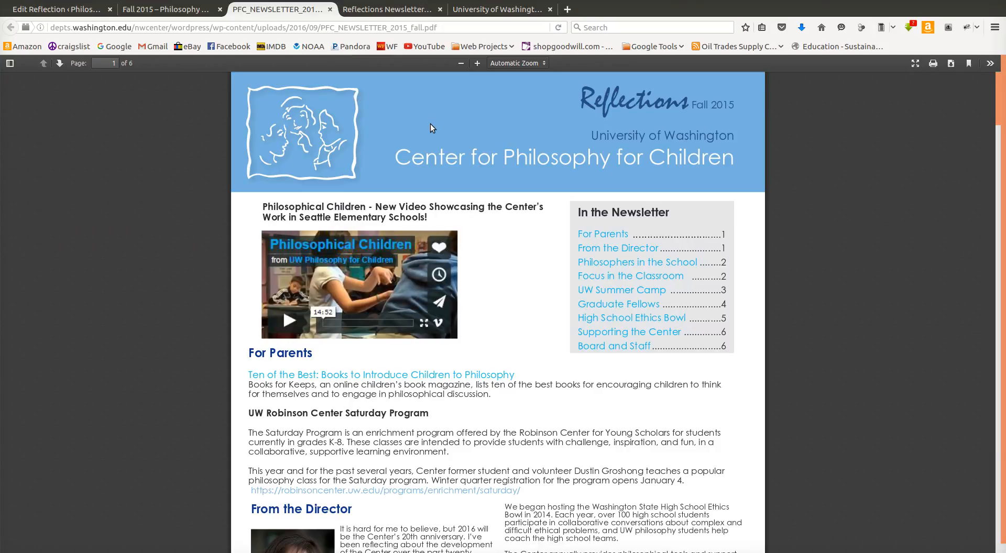
click(330, 9)
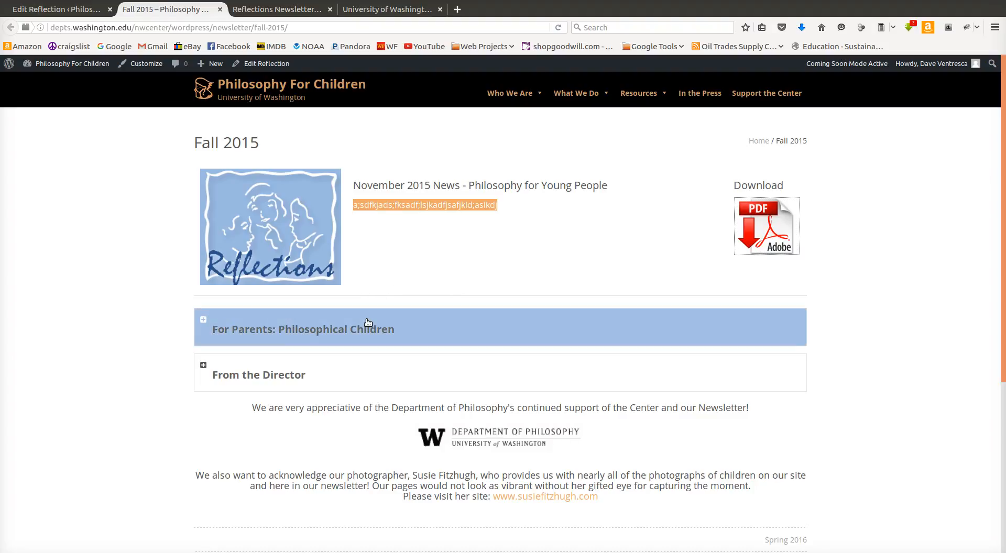
- Expand the "For Parents: Philosophical Children" section, review its video and text, and test the "Ten of the Best" link before collapsing it
click(351, 326)
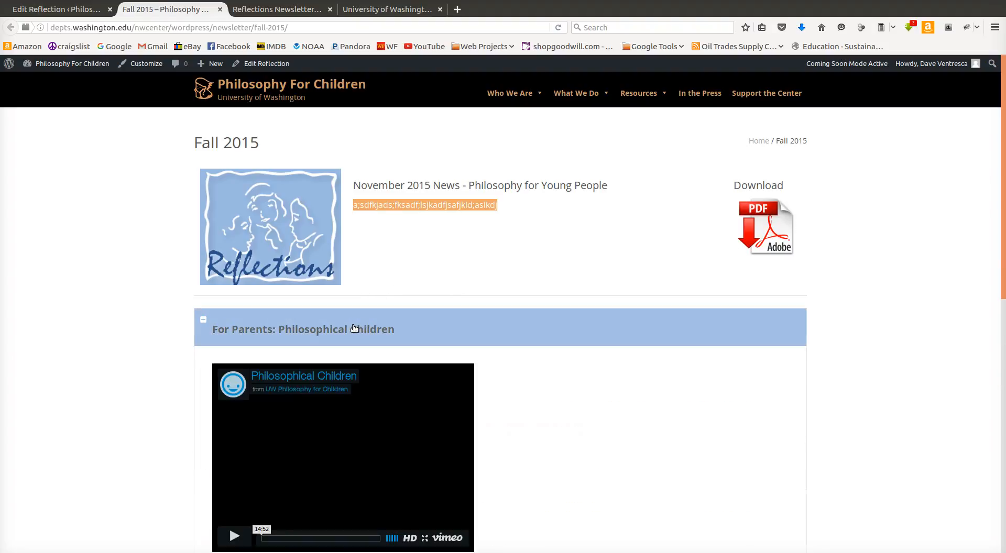
scroll(157, 346, down, 4)
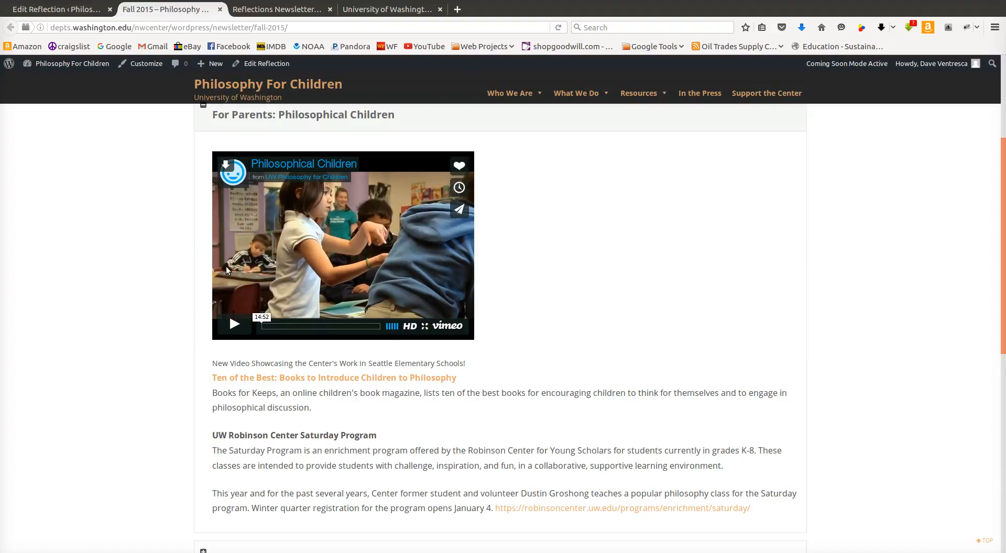
scroll(183, 298, down, 2)
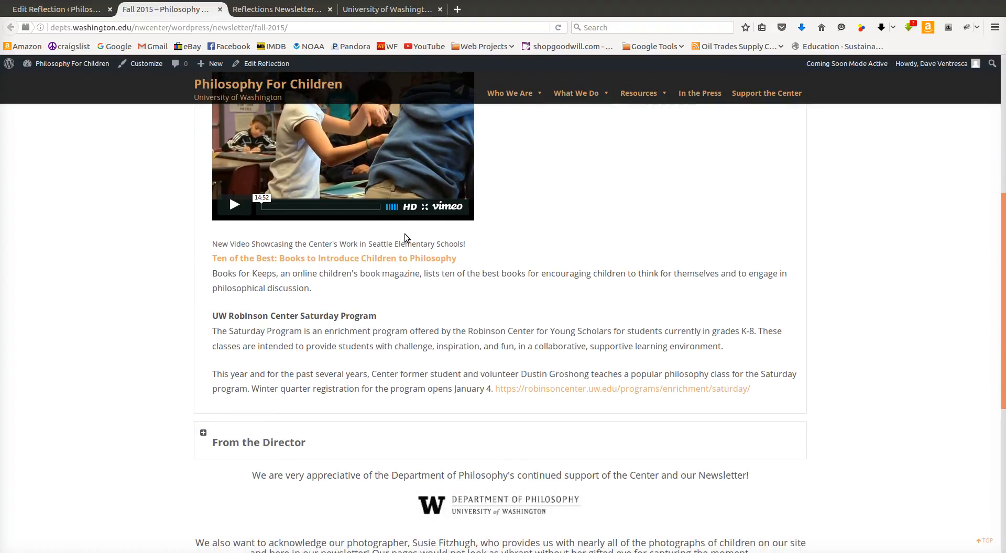
click(258, 259)
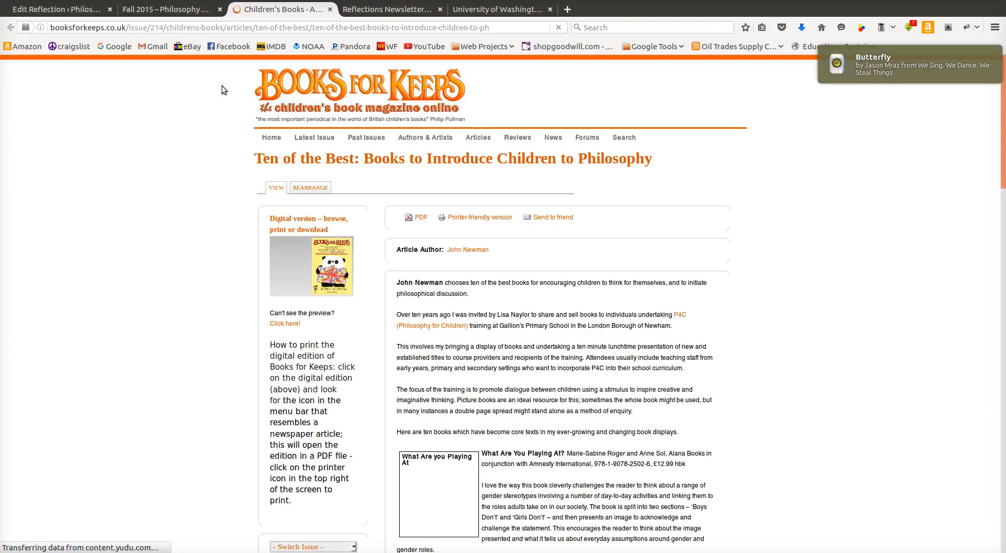
click(330, 9)
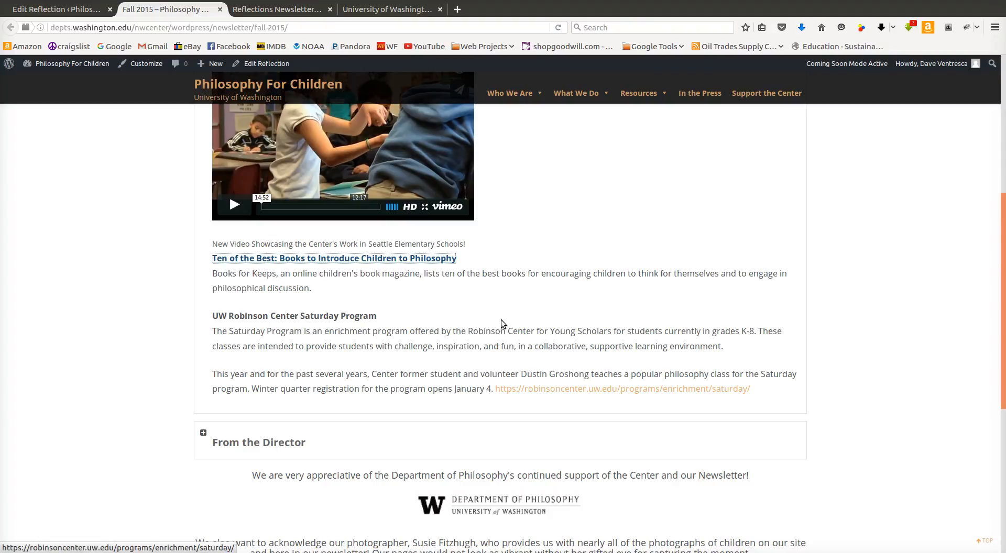
scroll(483, 341, up, 5)
click(455, 268)
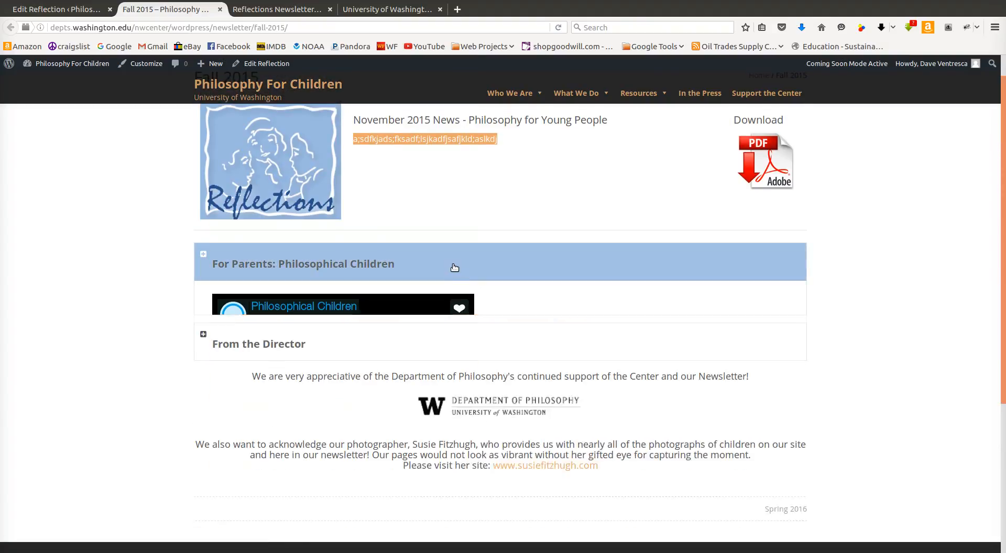
- Expand the From the Director section on the published page and review its author line, portrait and article text
click(411, 321)
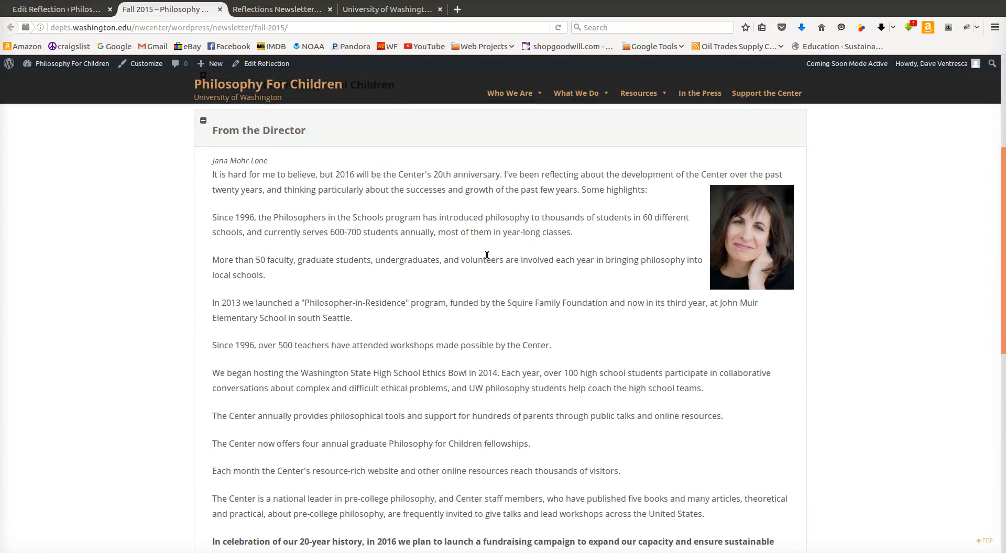
scroll(427, 272, down, 2)
scroll(427, 272, down, 2)
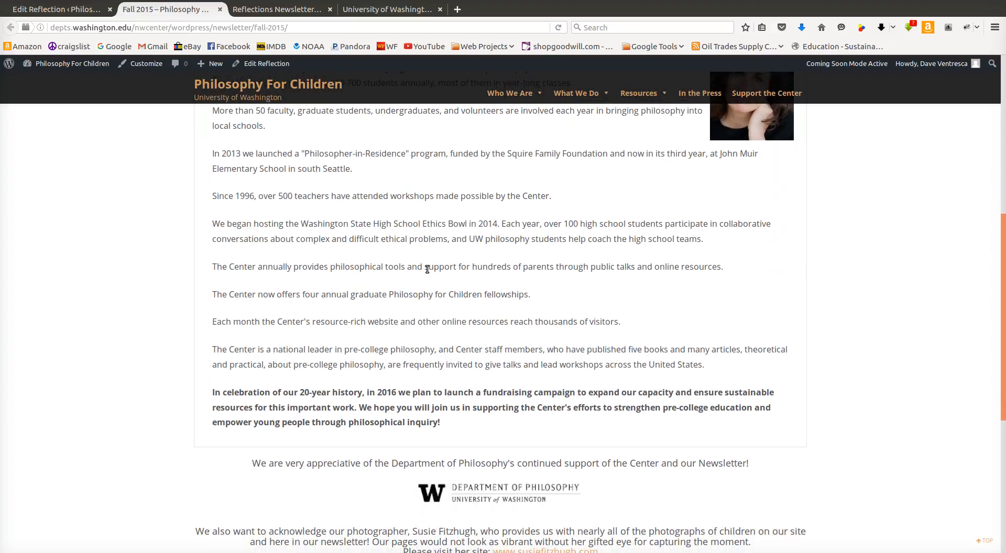
- Glance back at the old article, then reload the new site's Reflections Newsletter page to check its listing of issues
click(375, 9)
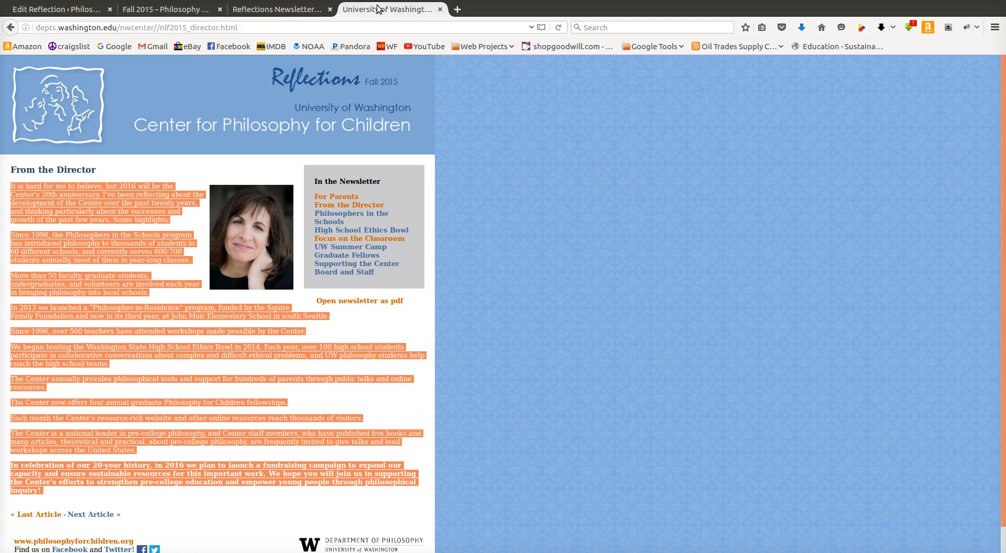
click(138, 328)
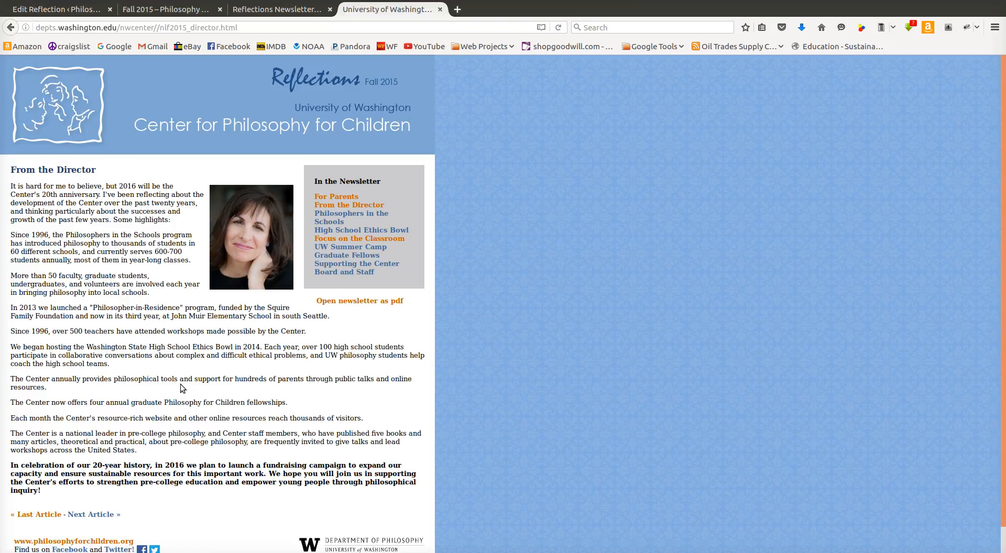
click(289, 9)
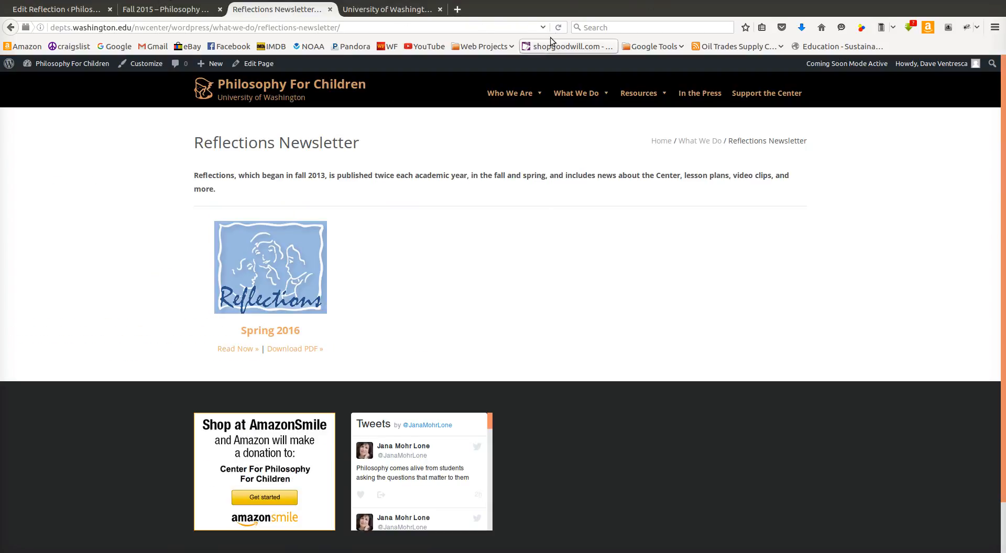
click(560, 27)
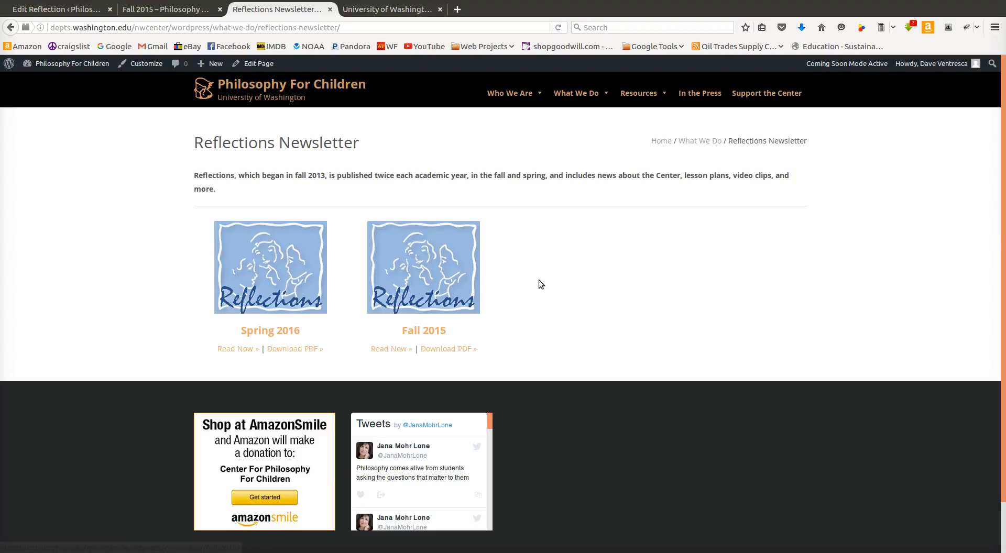
click(171, 9)
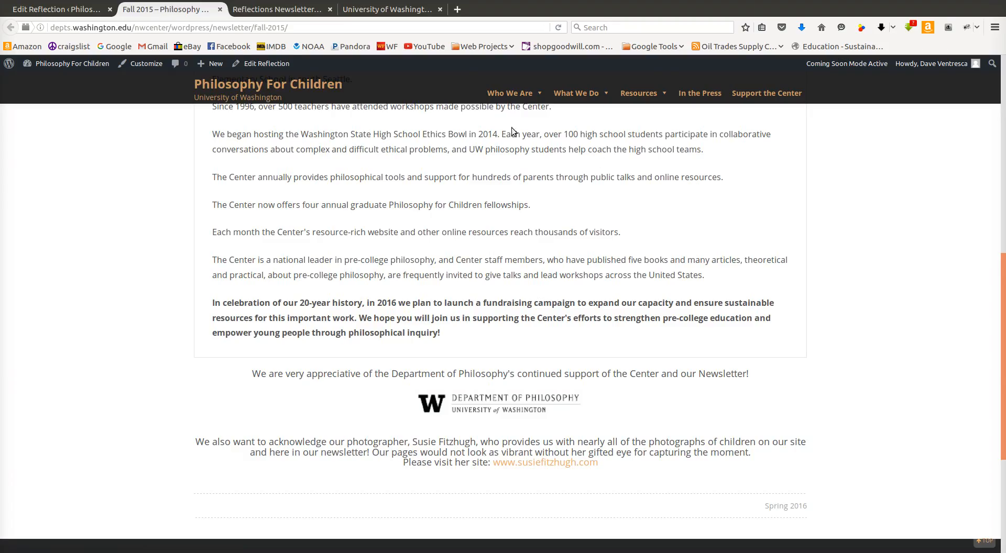
click(62, 12)
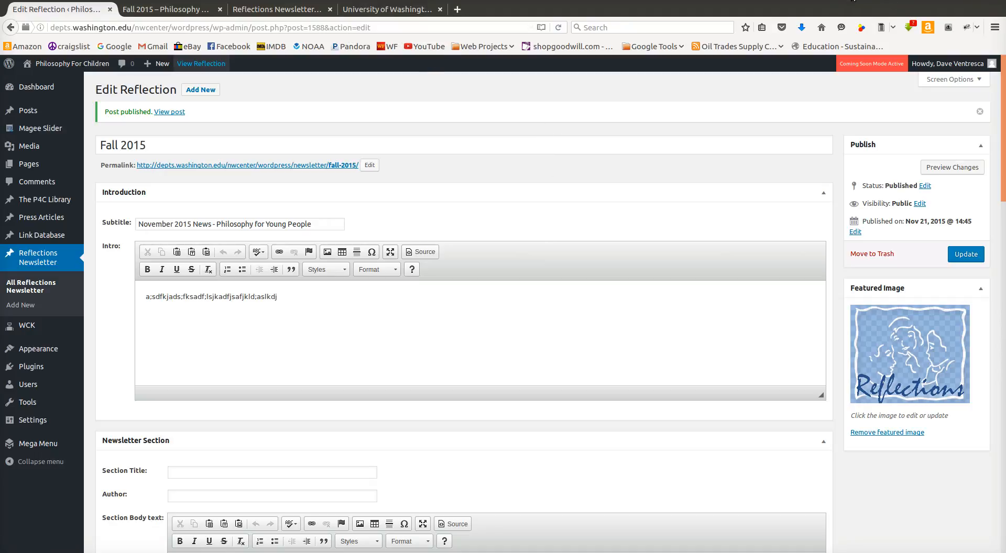
click(849, 0)
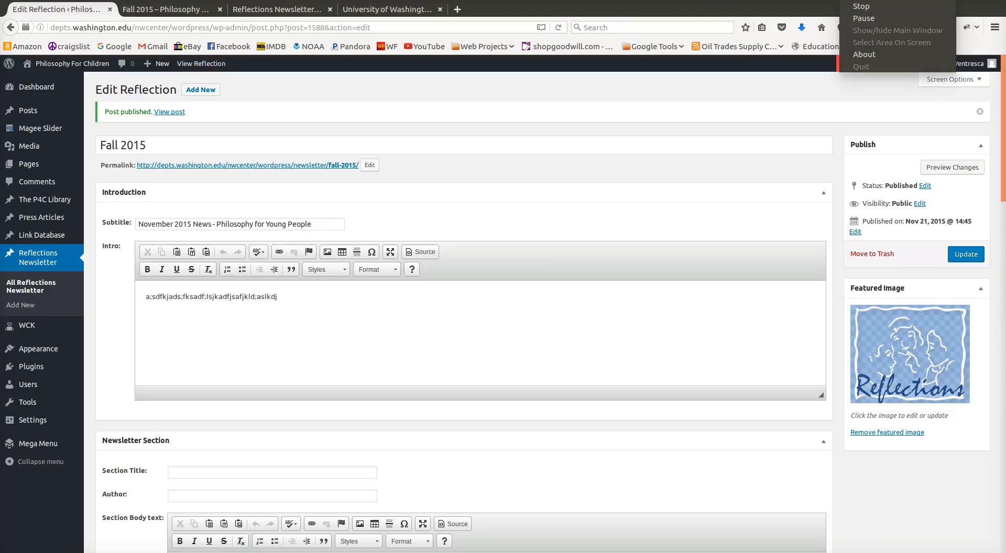